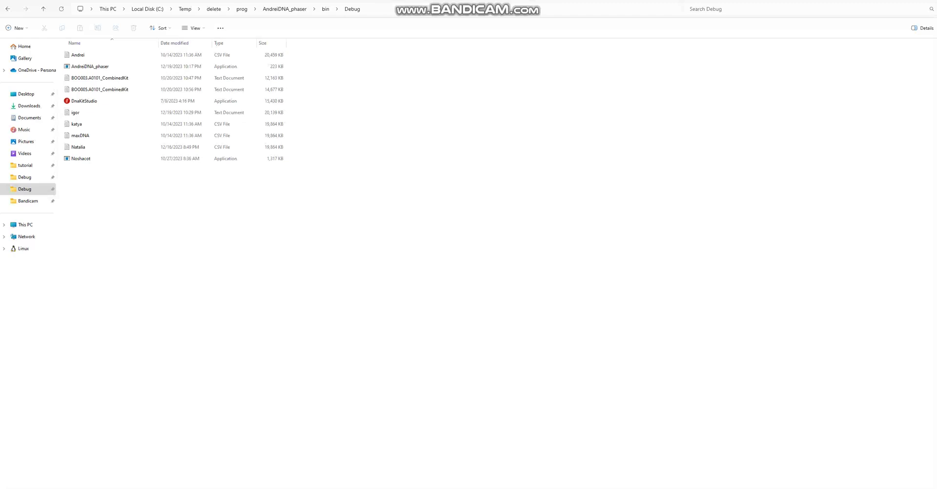
Launch AndreiDNA_phaser from the Debug folder and choose option 1 for a single child with one parent.
{"action": "left_click", "coordinate": [99, 77]}
{"action": "double_click", "coordinate": [90, 66]}
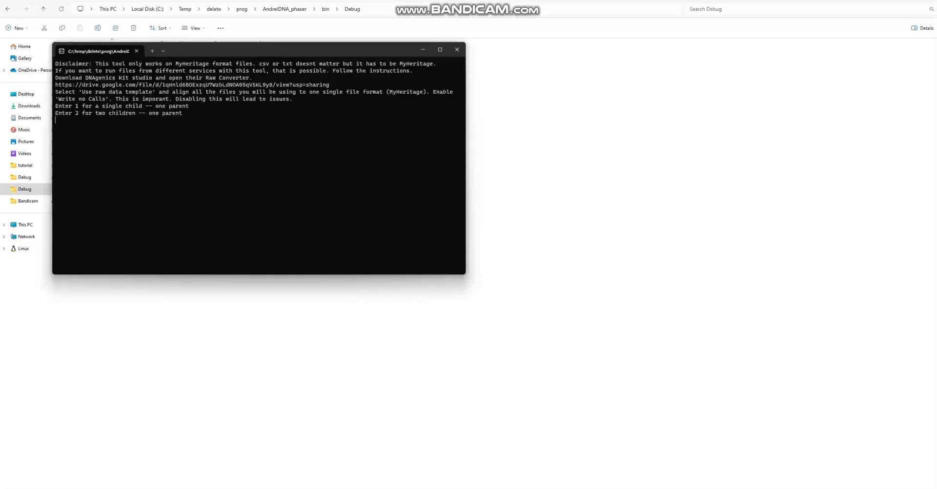
{"action": "left_click_drag", "start_coordinate": [271, 47], "coordinate": [520, 108]}
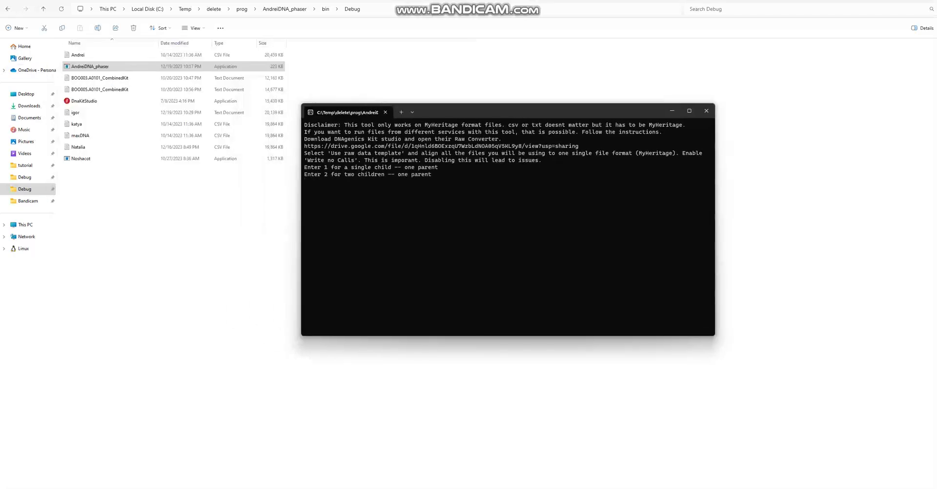
{"action": "left_click_drag", "start_coordinate": [305, 168], "coordinate": [438, 168]}
{"action": "left_click", "coordinate": [438, 168]}
{"action": "type", "text": "1"}
{"action": "key", "text": "Return"}
Check the Andrei CSV file's name in File Explorer and enter Andrei.csv in the phaser as the child's file.
{"action": "left_click", "coordinate": [104, 55]}
{"action": "right_click", "coordinate": [105, 54]}
{"action": "left_click", "coordinate": [143, 62]}
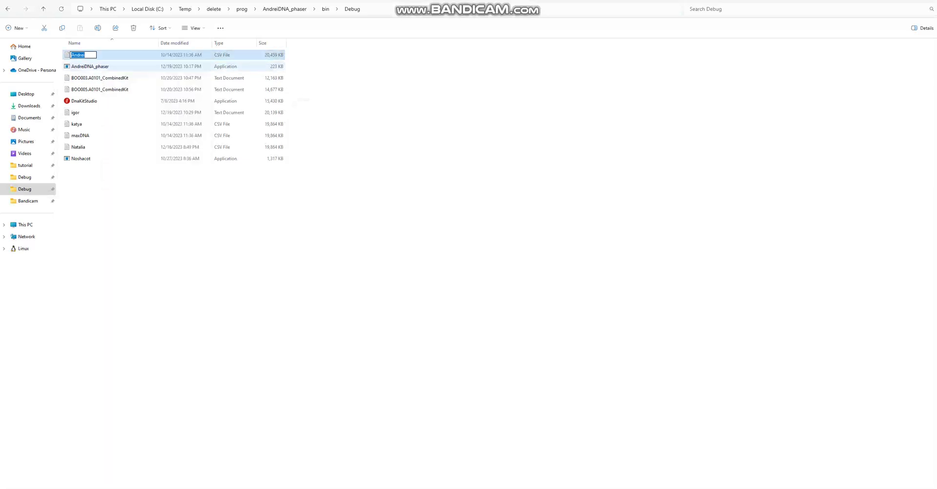
{"action": "left_click", "coordinate": [215, 210]}
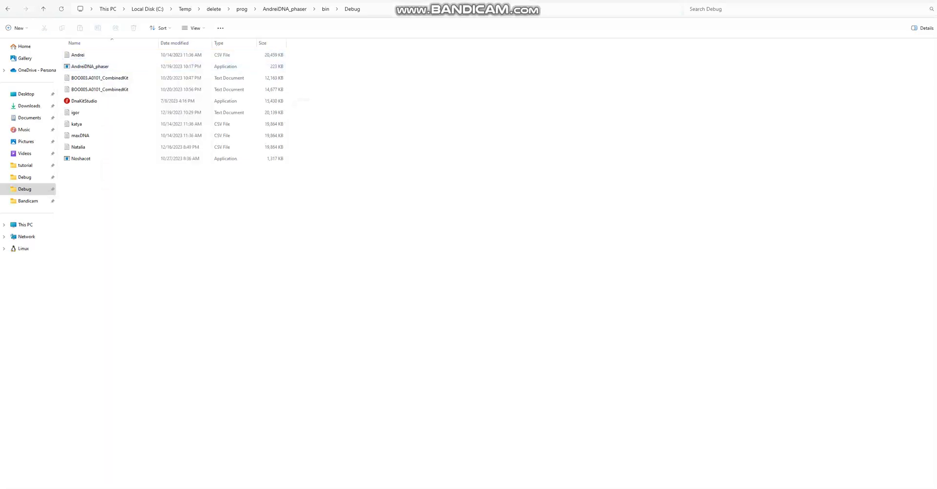
{"action": "key", "text": "alt+Tab"}
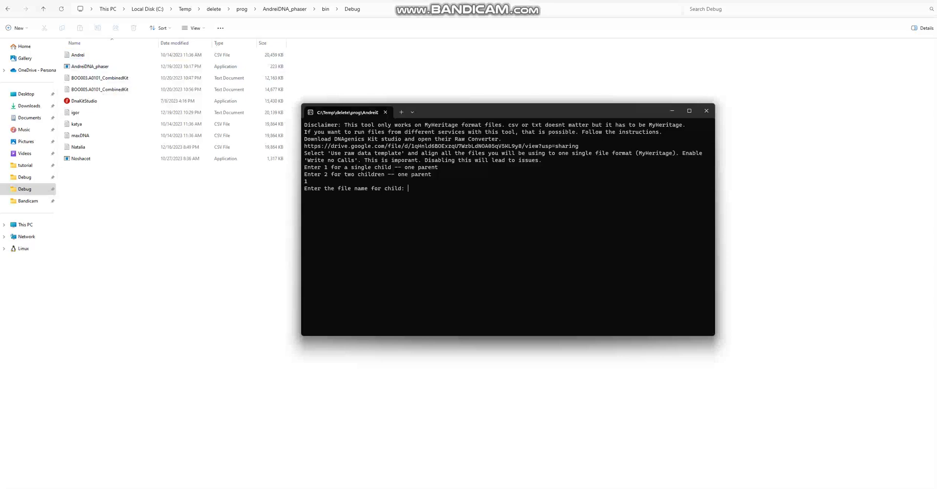
{"action": "type", "text": "Andrei"}
{"action": "type", "text": ".csv"}
{"action": "key", "text": "Return"}
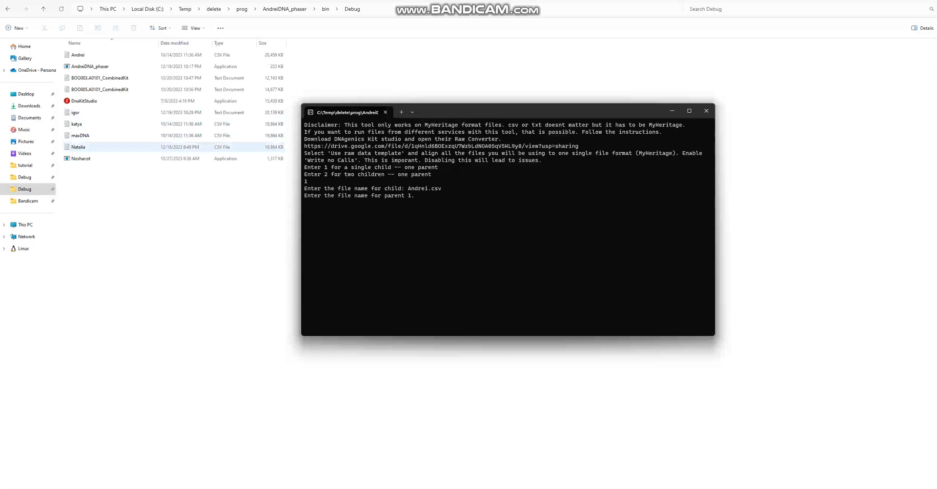
Copy the Natalia file's name from the folder and enter Natalia.csv as the parent 1 file.
{"action": "left_click", "coordinate": [97, 148]}
{"action": "right_click", "coordinate": [98, 148]}
{"action": "left_click", "coordinate": [135, 158]}
{"action": "key", "text": "ctrl+c"}
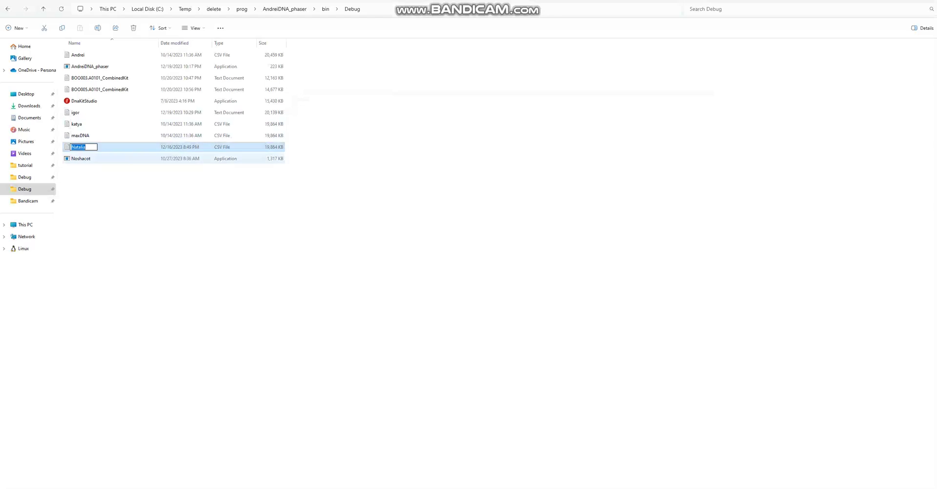
{"action": "key", "text": "Escape"}
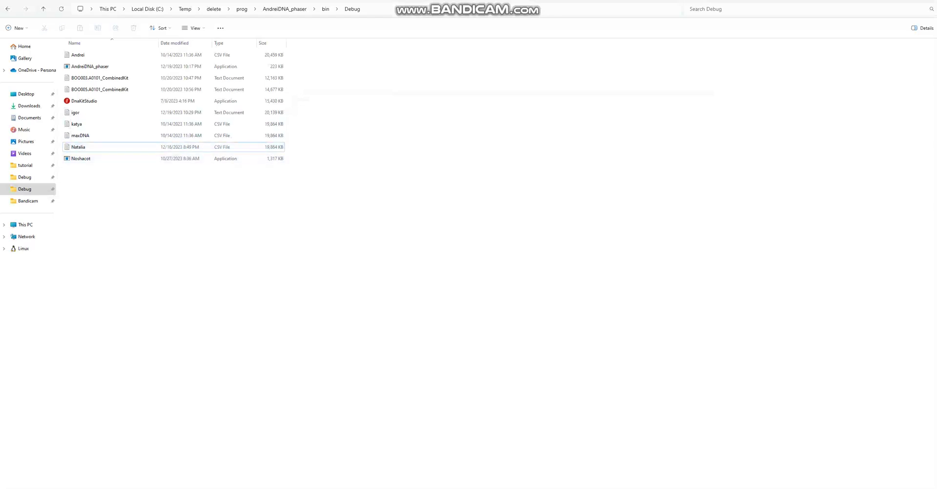
{"action": "key", "text": "alt+Tab"}
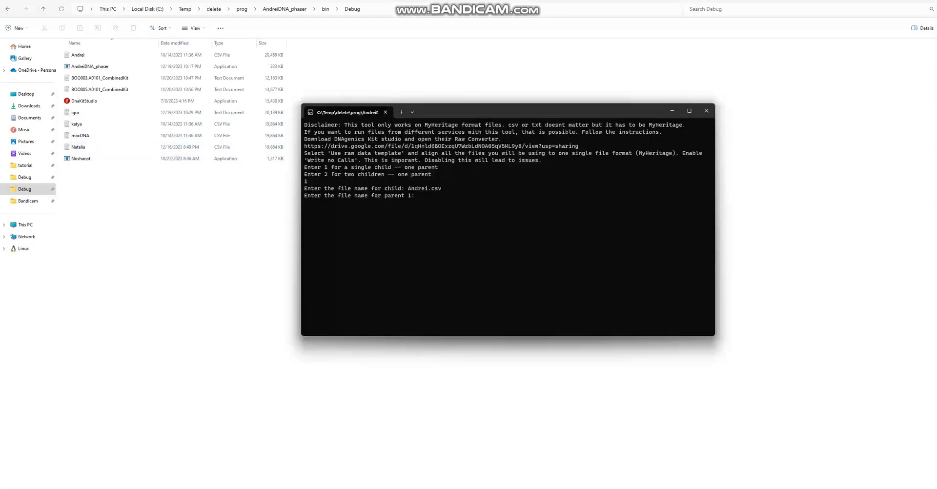
{"action": "key", "text": "ctrl+v"}
{"action": "type", "text": ".cs"}
{"action": "key", "text": "Return"}
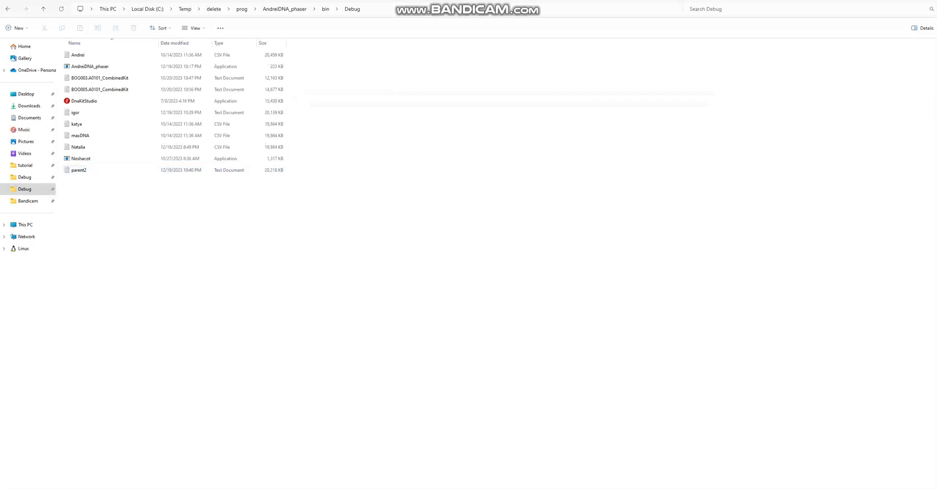
Open the generated parent2 text file, look through its phased genotype rows and close it.
{"action": "key", "text": "Return"}
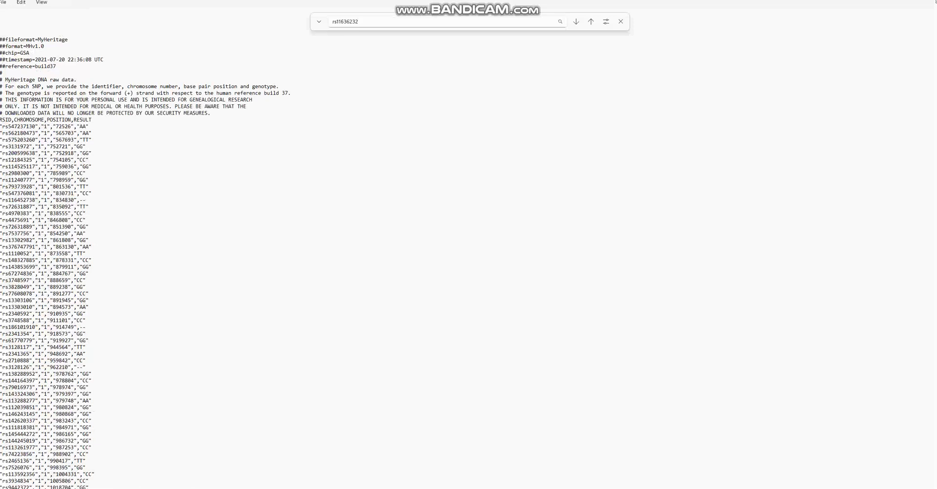
{"action": "mouse_move", "coordinate": [935, 17]}
{"action": "left_mouse_down"}
{"action": "mouse_move", "coordinate": [936, 283]}
{"action": "mouse_move", "coordinate": [935, 10]}
{"action": "mouse_move", "coordinate": [935, 22]}
{"action": "left_mouse_up"}
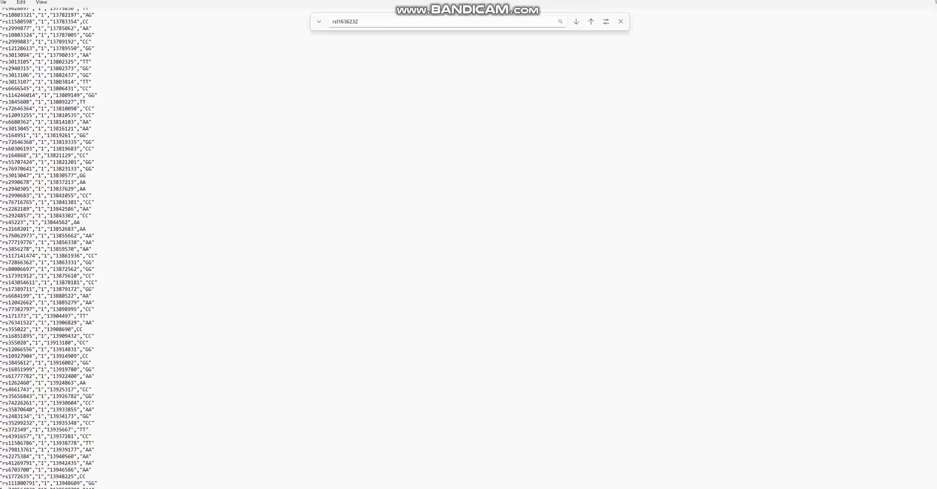
{"action": "left_click", "coordinate": [936, 0]}
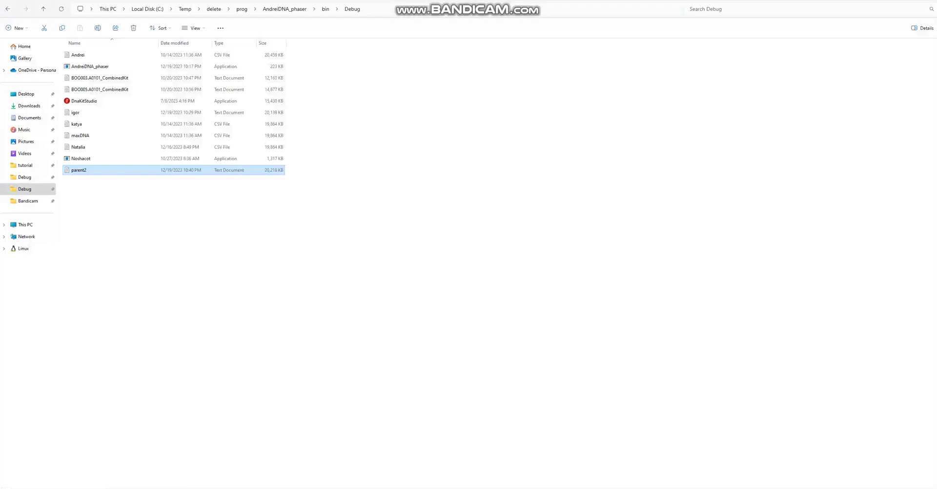
Delete the generated parent2 text file from the Debug folder.
{"action": "right_click", "coordinate": [141, 171]}
{"action": "left_click", "coordinate": [210, 180]}
{"action": "left_click", "coordinate": [499, 276]}
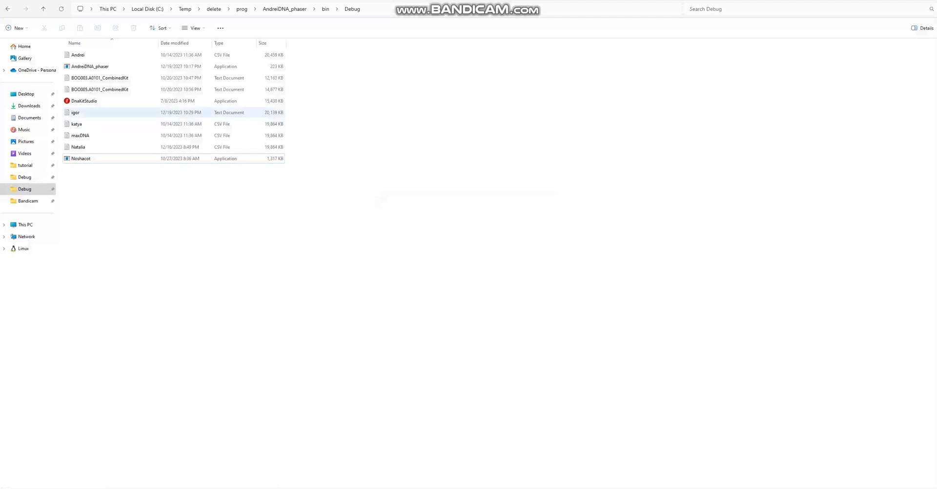
Launch AndreiDNA_phaser again and choose option 2 for two children with one parent.
{"action": "left_click", "coordinate": [90, 67]}
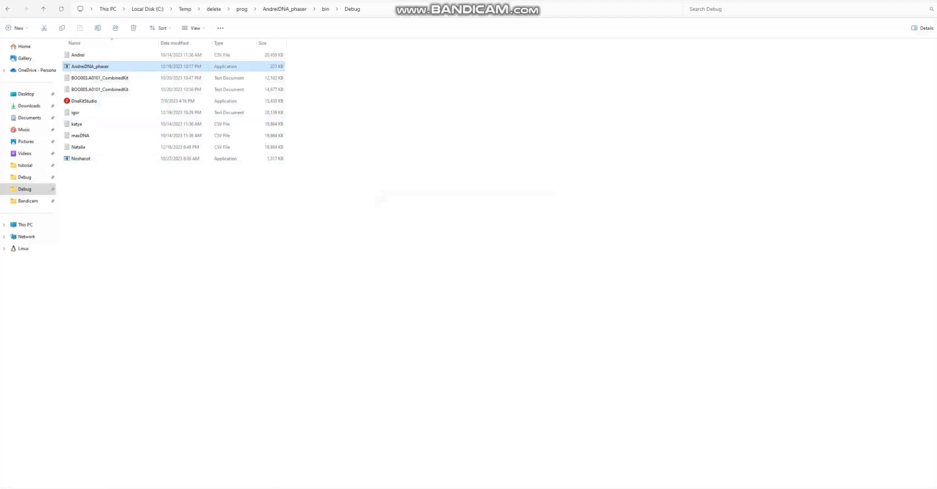
{"action": "key", "text": "Return"}
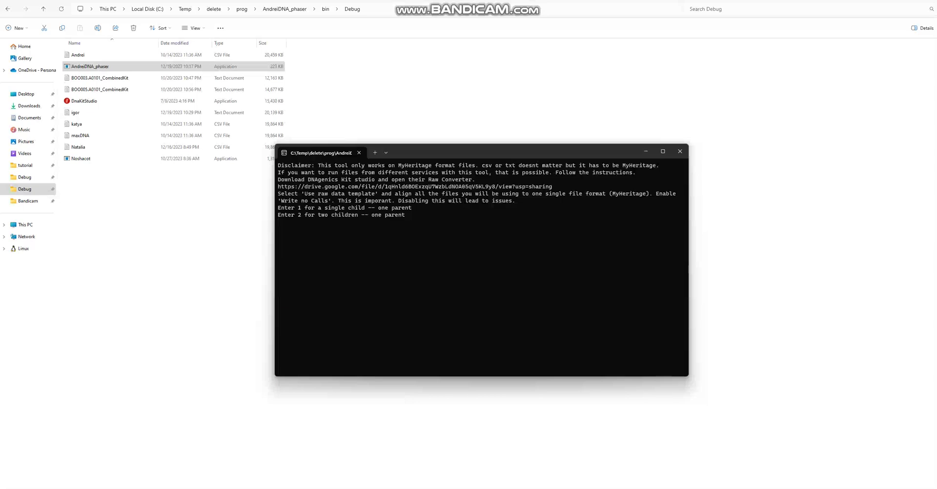
{"action": "key", "text": "Return"}
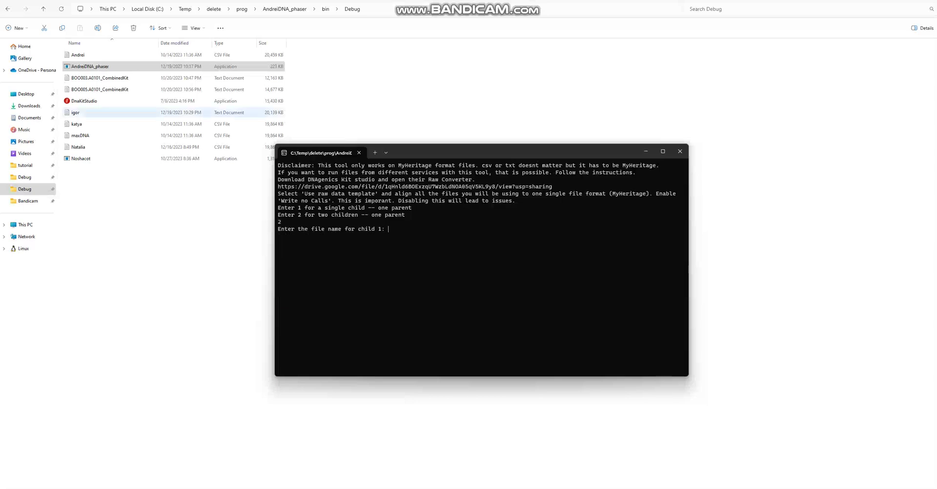
Copy the katya file's name from the folder and enter katya.csv as the child 1 file in the phaser.
{"action": "left_click", "coordinate": [77, 124]}
{"action": "key", "text": "shift+F10"}
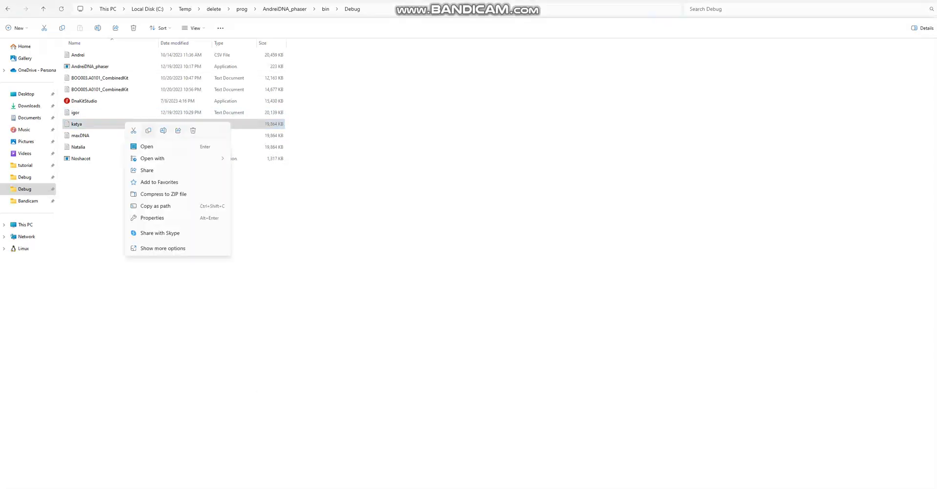
{"action": "key", "text": "F2"}
{"action": "key", "text": "ctrl+c"}
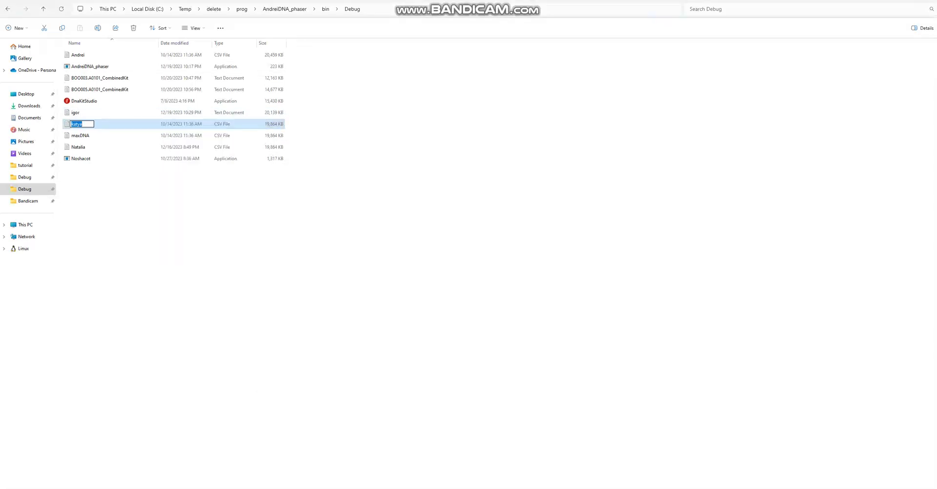
{"action": "key", "text": "Escape"}
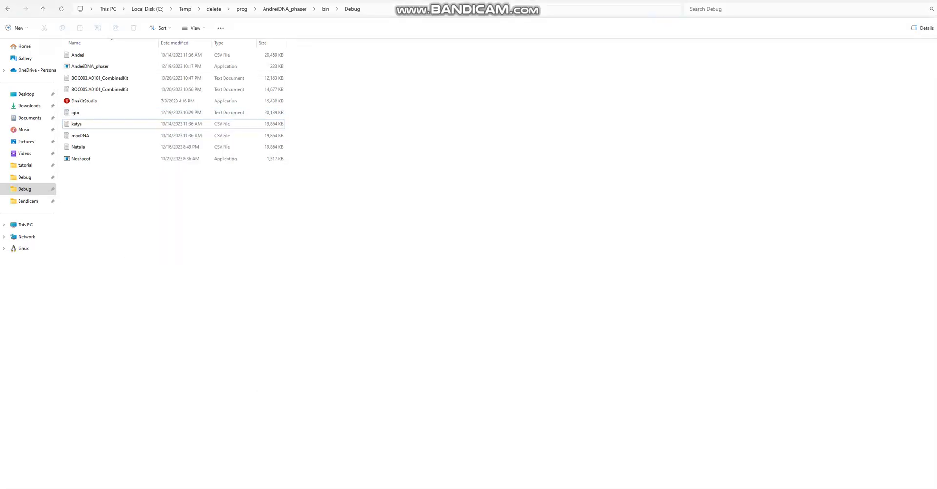
{"action": "key", "text": "alt+Tab"}
{"action": "key", "text": "ctrl+v"}
{"action": "type", "text": ".csv"}
{"action": "key", "text": "Return"}
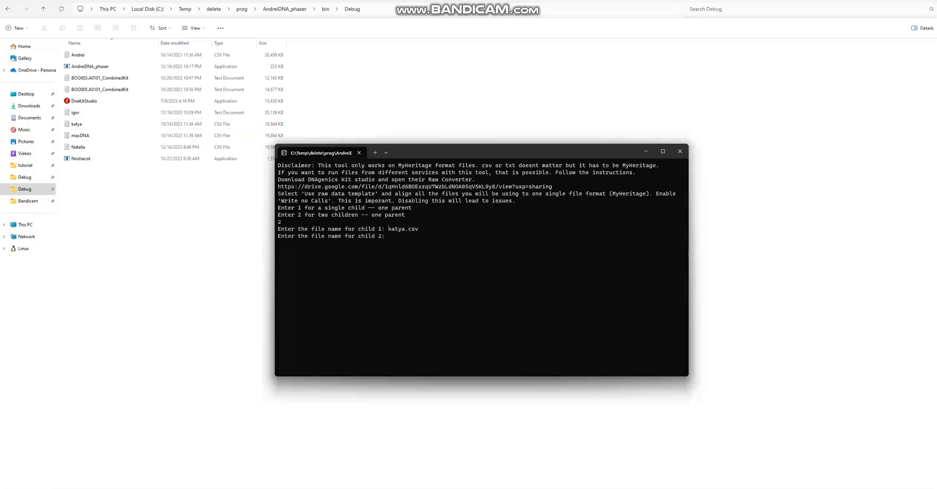
Copy the maxDNA file's name from the folder and enter maxDNA.csv as the child 2 file in the phaser.
{"action": "left_click", "coordinate": [93, 135]}
{"action": "right_click", "coordinate": [95, 136]}
{"action": "left_click", "coordinate": [133, 142]}
{"action": "key", "text": "ctrl+c"}
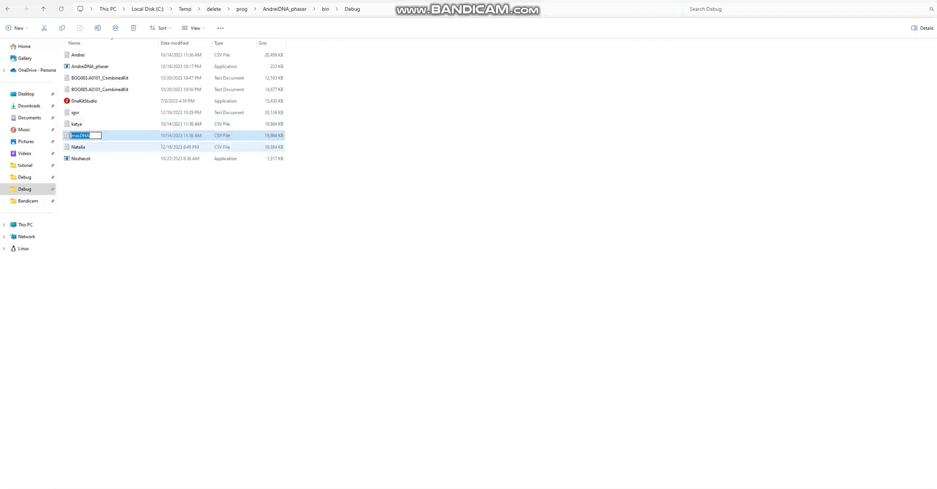
{"action": "left_click", "coordinate": [161, 206]}
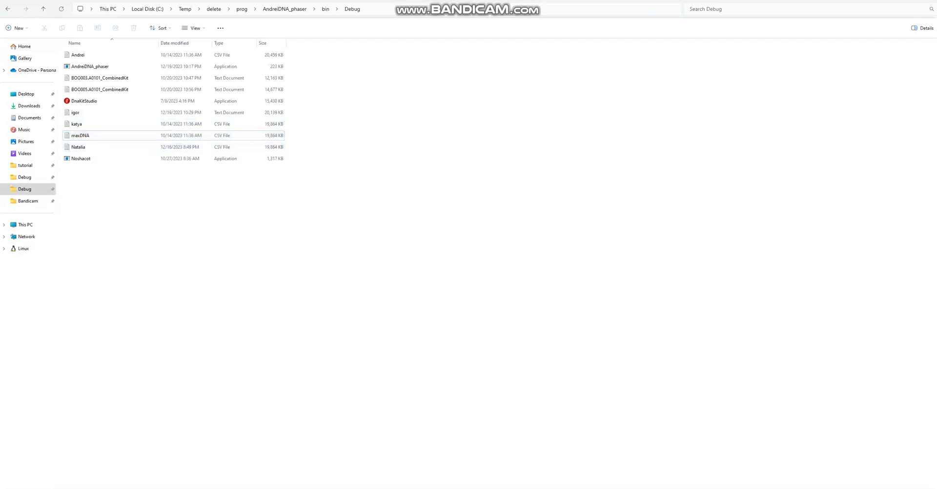
{"action": "key", "text": "alt+Tab"}
{"action": "key", "text": "ctrl+v"}
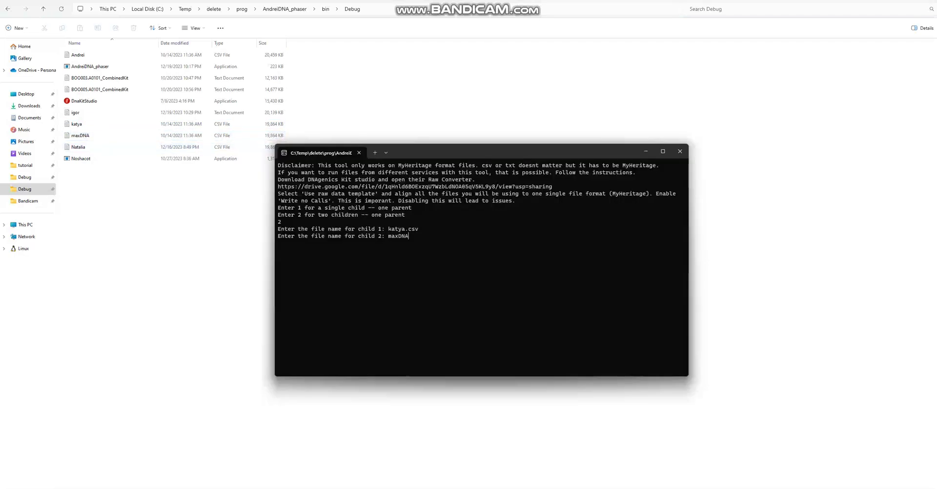
{"action": "type", "text": ".csv"}
{"action": "key", "text": "Return"}
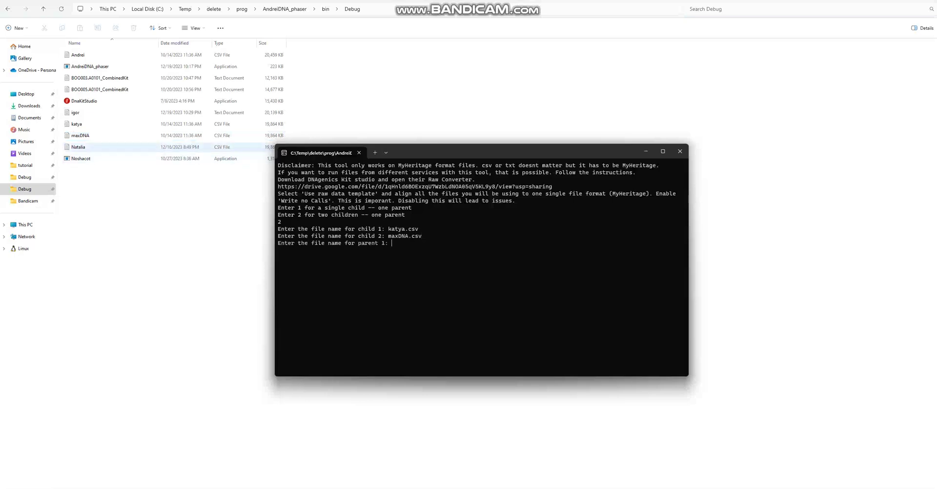
Copy the Natalia file's name and enter Natalia.csv as parent 1 for the two-children phasing run.
{"action": "left_click", "coordinate": [113, 147]}
{"action": "right_click", "coordinate": [113, 147]}
{"action": "left_click", "coordinate": [149, 153]}
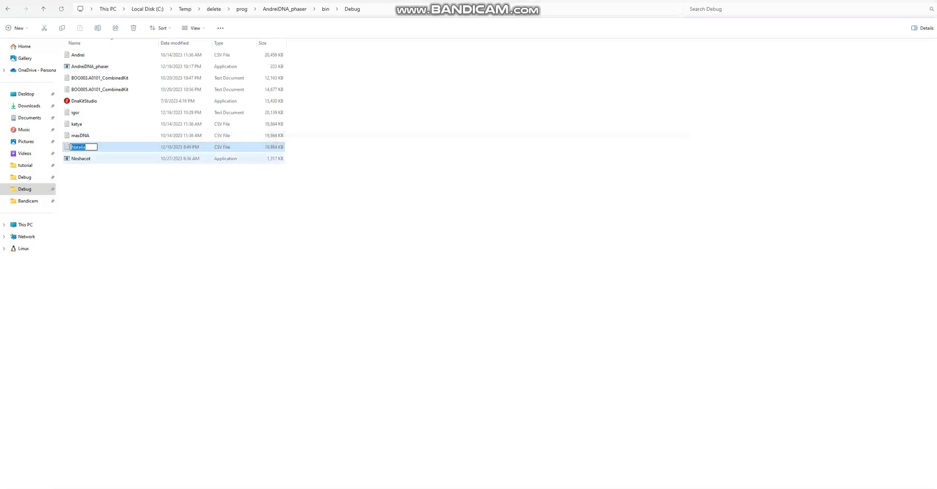
{"action": "key", "text": "Return"}
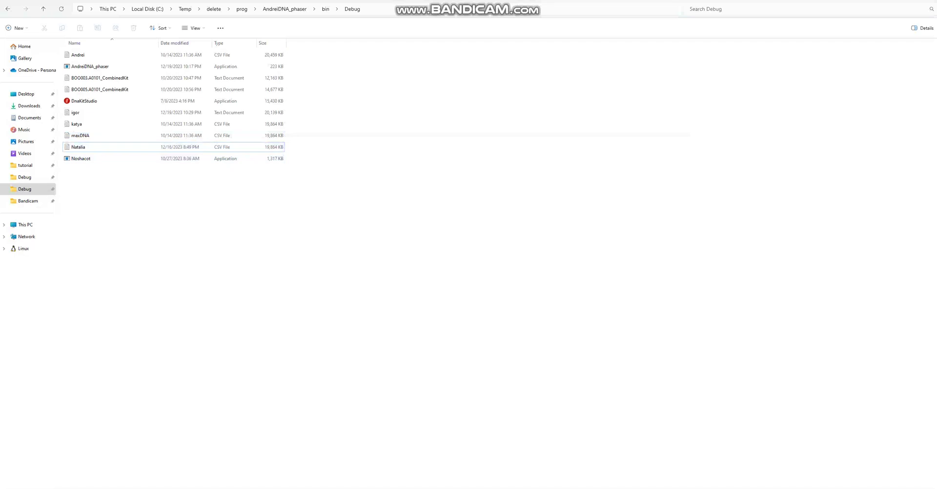
{"action": "key", "text": "alt+Tab"}
{"action": "type", "text": "Natalia"}
{"action": "type", "text": ".csv"}
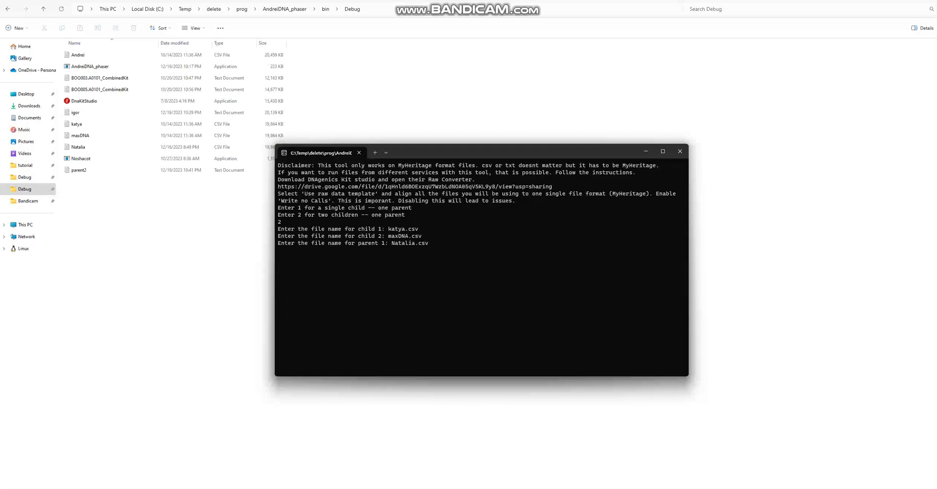
{"action": "left_click_drag", "start_coordinate": [488, 151], "coordinate": [554, 142]}
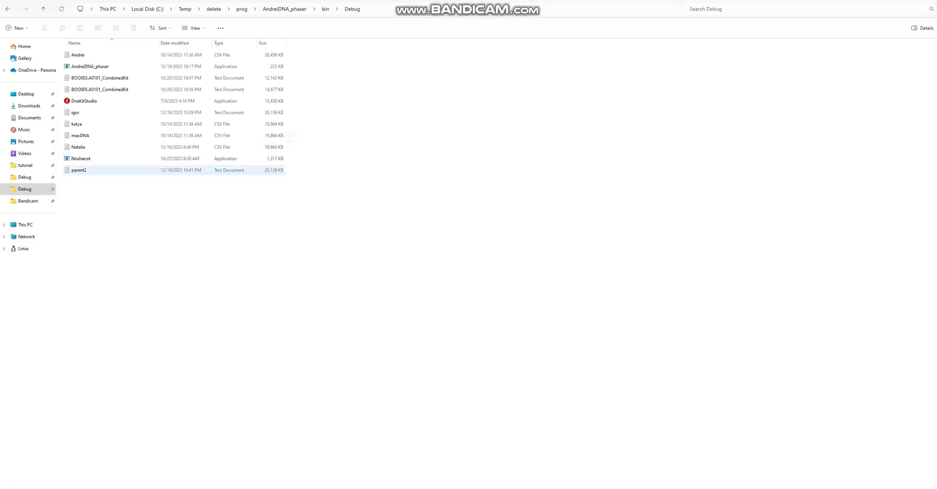
Rename the new parent2 text file to igor, accepting the name igor (2).
{"action": "right_click", "coordinate": [127, 169]}
{"action": "key", "text": "F2"}
{"action": "type", "text": "igor"}
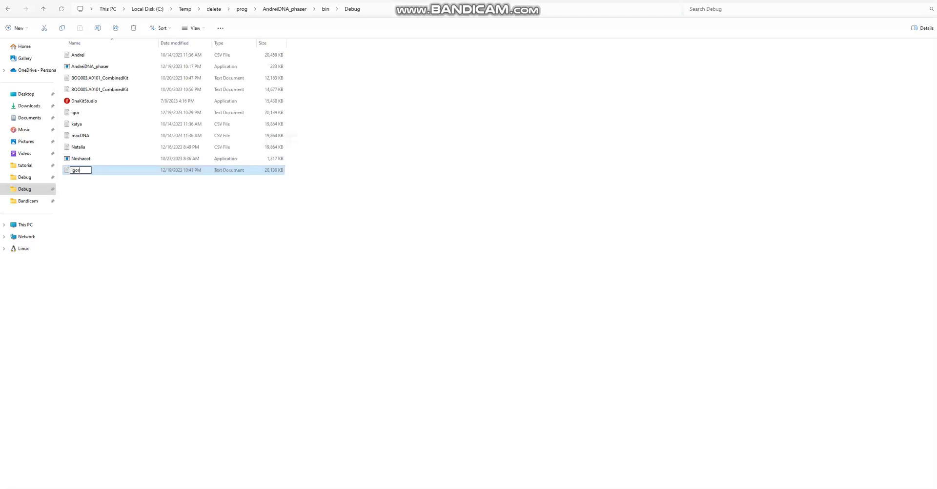
{"action": "key", "text": "Return"}
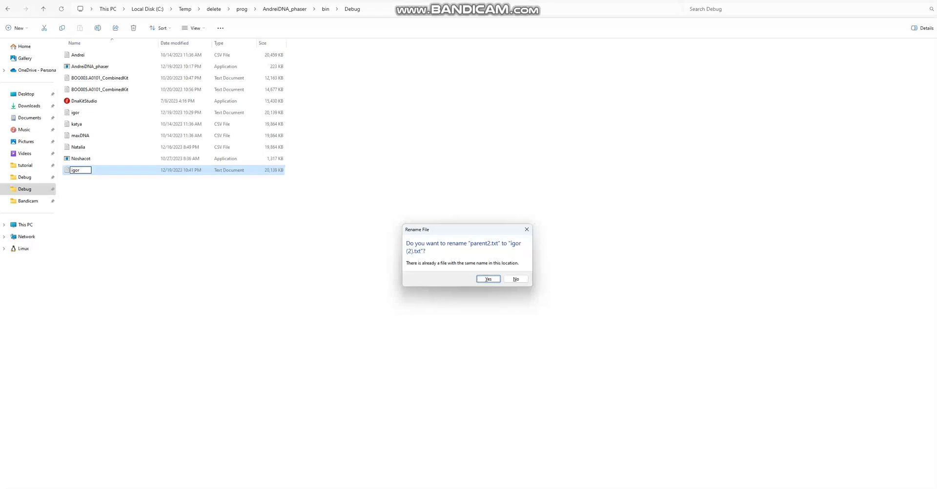
{"action": "key", "text": "Return"}
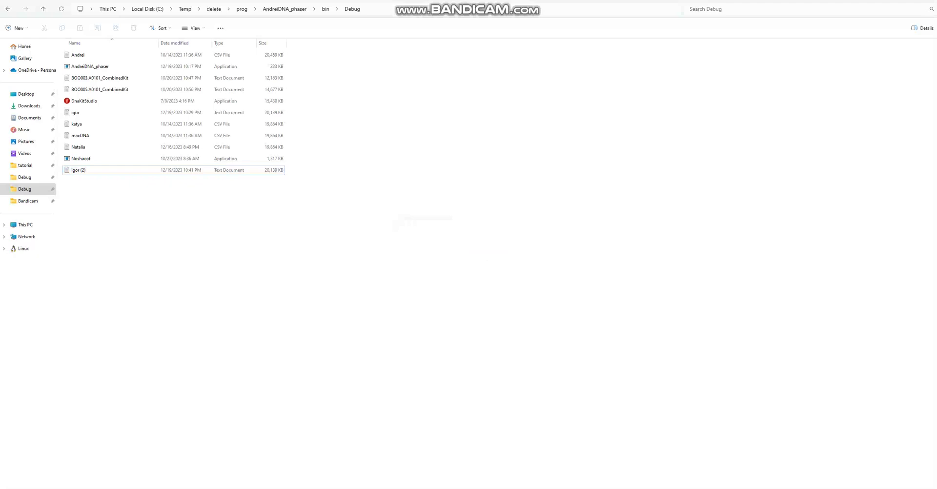
Delete the older igor text file from the Debug folder.
{"action": "right_click", "coordinate": [155, 113]}
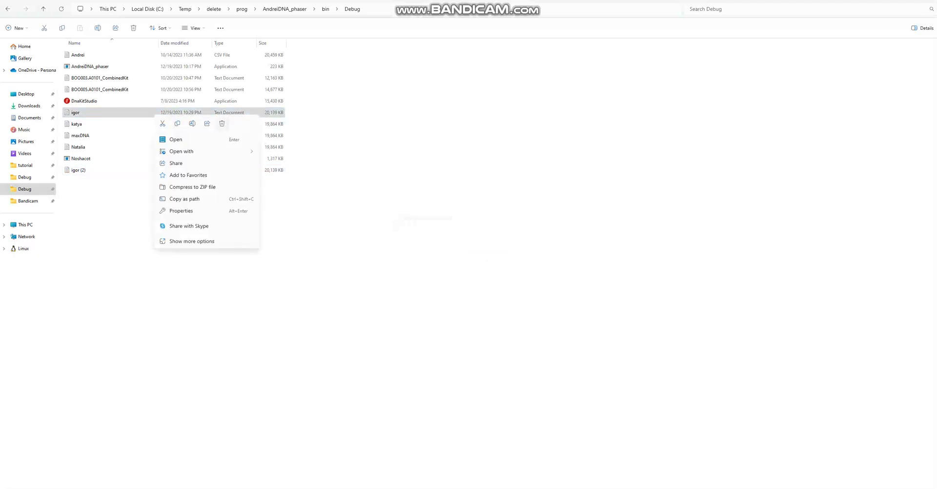
{"action": "left_click", "coordinate": [222, 124]}
{"action": "key", "text": "Return"}
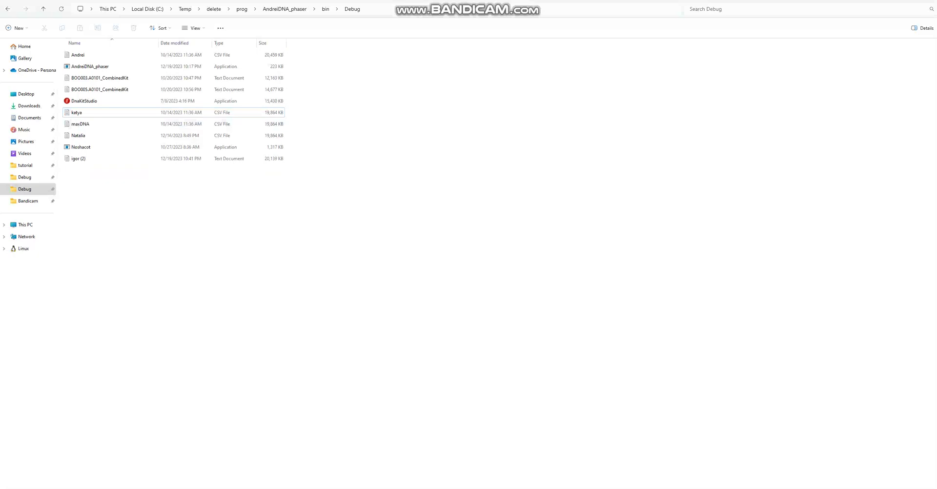
{"action": "left_click_drag", "start_coordinate": [288, 91], "coordinate": [250, 76]}
{"action": "left_click", "coordinate": [317, 93]}
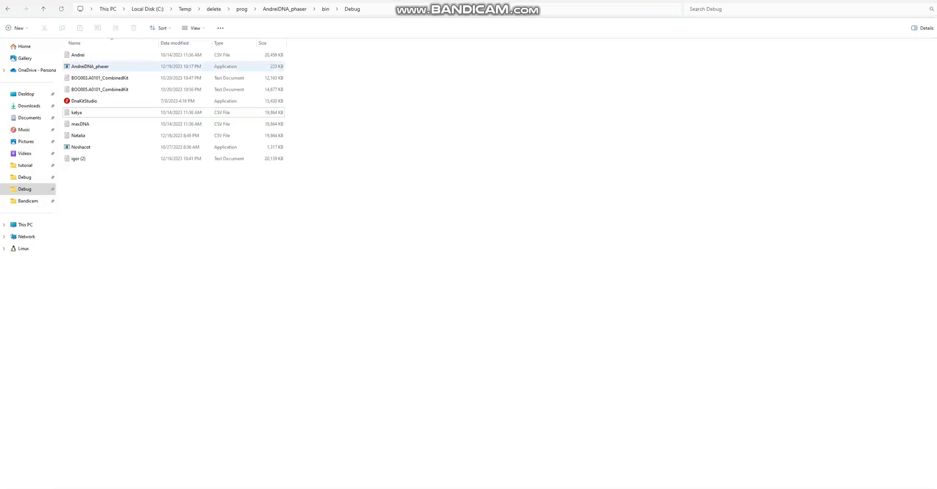
Launch AndreiDNA_phaser, review its disclaimer about MyHeritage-format files and raw-data conversion, and close the program.
{"action": "double_click", "coordinate": [90, 66]}
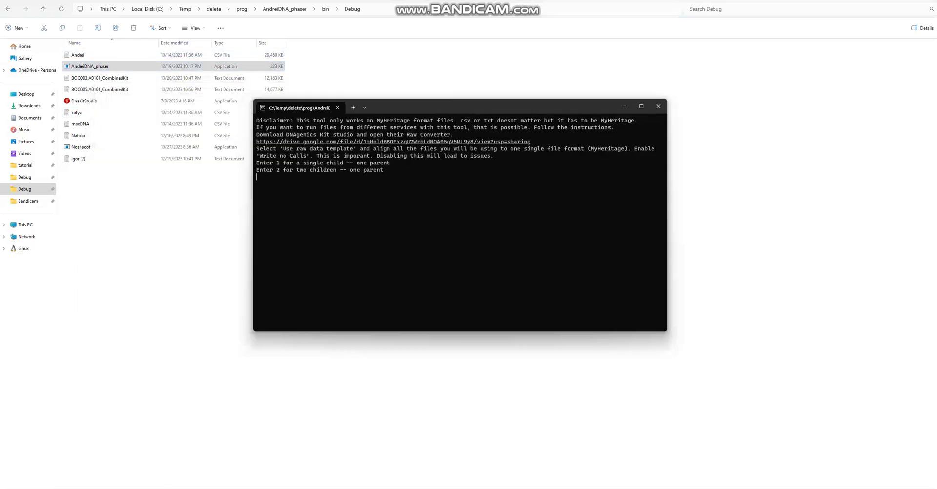
{"action": "left_click_drag", "start_coordinate": [272, 128], "coordinate": [396, 128]}
{"action": "left_click_drag", "start_coordinate": [437, 127], "coordinate": [510, 128]}
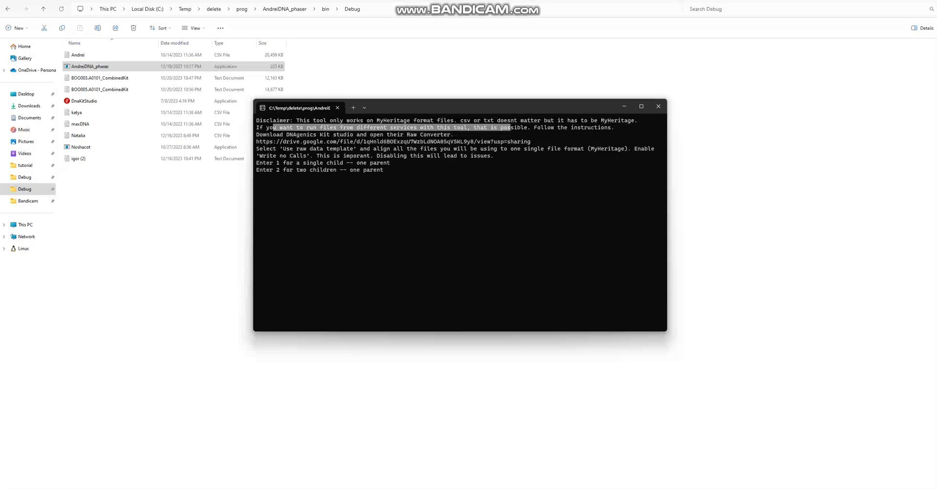
{"action": "left_click", "coordinate": [507, 134]}
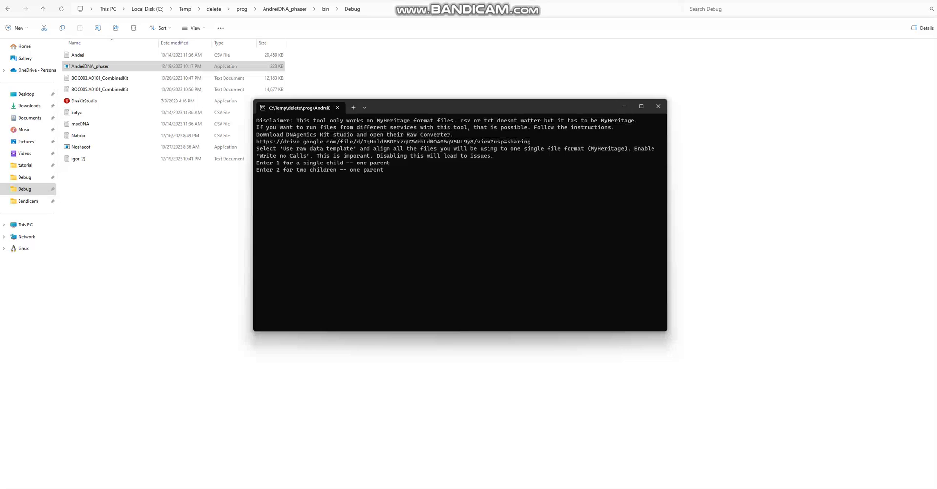
{"action": "left_click_drag", "start_coordinate": [256, 120], "coordinate": [460, 134]}
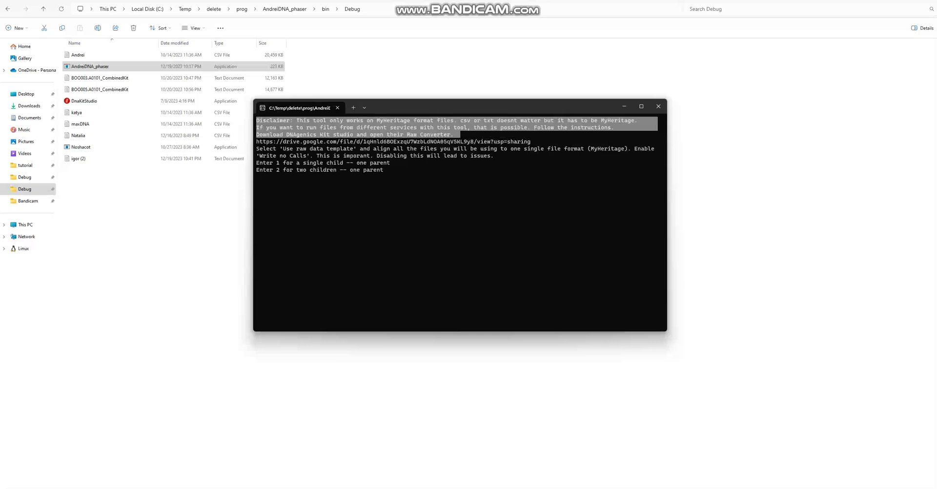
{"action": "left_click", "coordinate": [459, 135]}
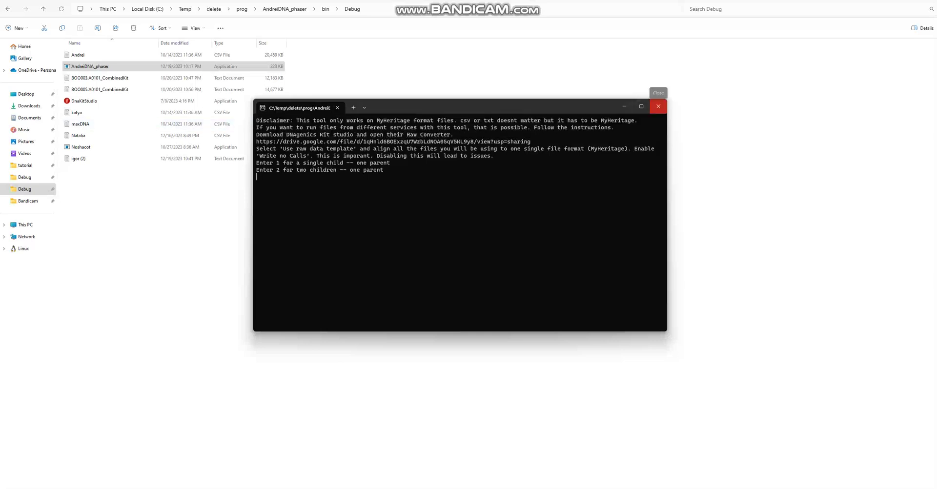
{"action": "left_click", "coordinate": [658, 105]}
{"action": "key", "text": "Return"}
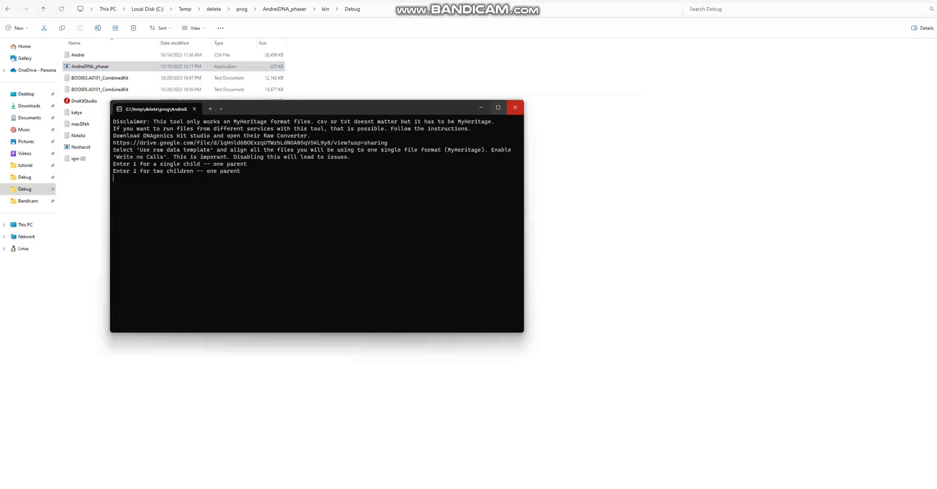
{"action": "left_click", "coordinate": [512, 107]}
Open DnaKitStudio and add BOO003.A0101_CombinedKit.txt and BOO005.A0101_CombinedKit.txt to the RAW Converter's batch conversion list.
{"action": "left_click", "coordinate": [84, 101]}
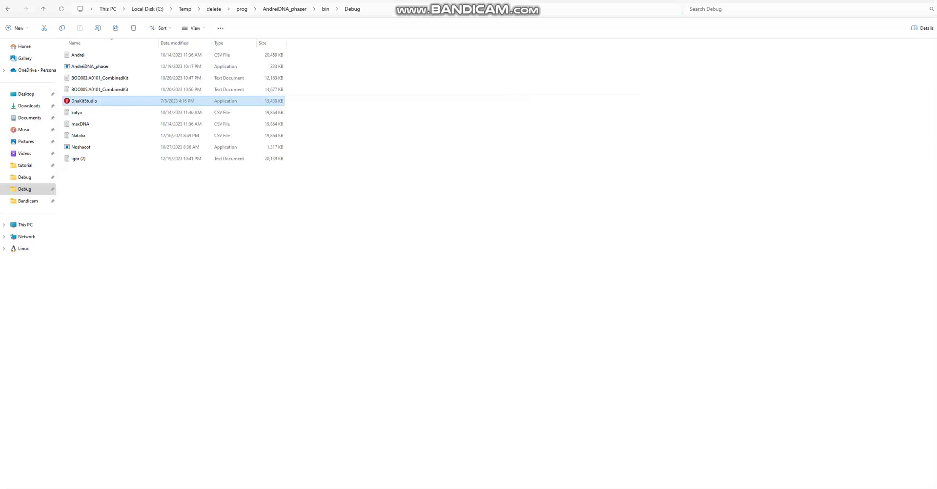
{"action": "key", "text": "Return"}
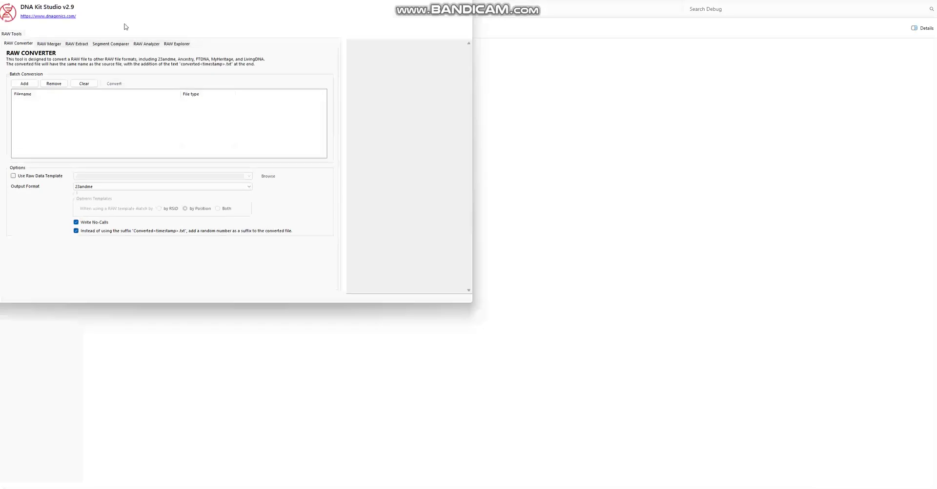
{"action": "left_click_drag", "start_coordinate": [381, 119], "coordinate": [537, 63]}
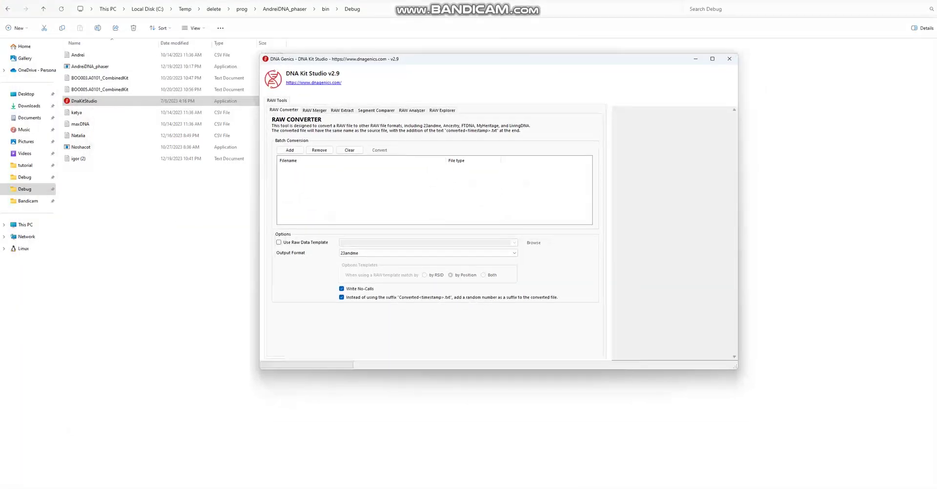
{"action": "left_click", "coordinate": [289, 150]}
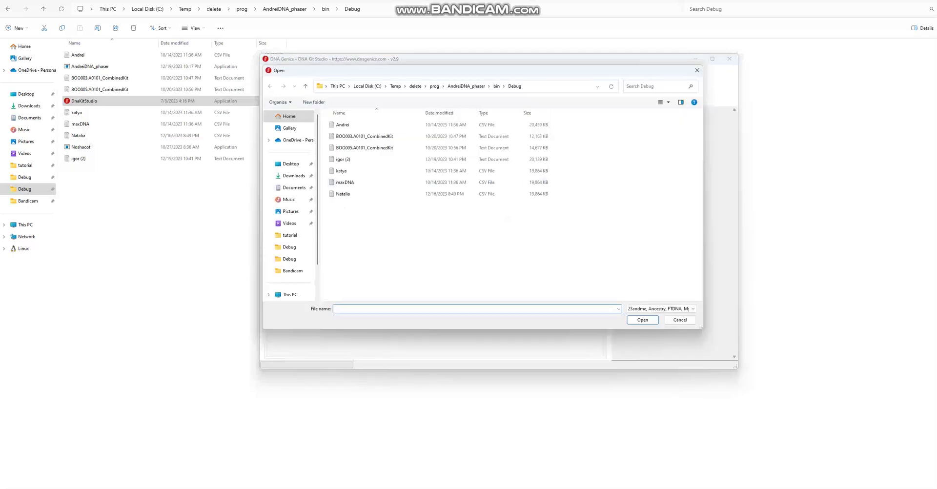
{"action": "double_click", "coordinate": [364, 136]}
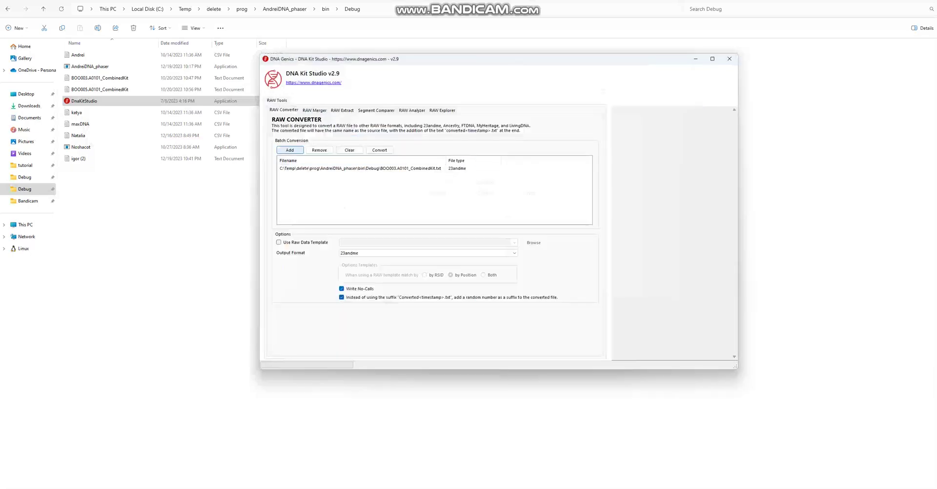
{"action": "left_click", "coordinate": [290, 149]}
{"action": "double_click", "coordinate": [378, 148]}
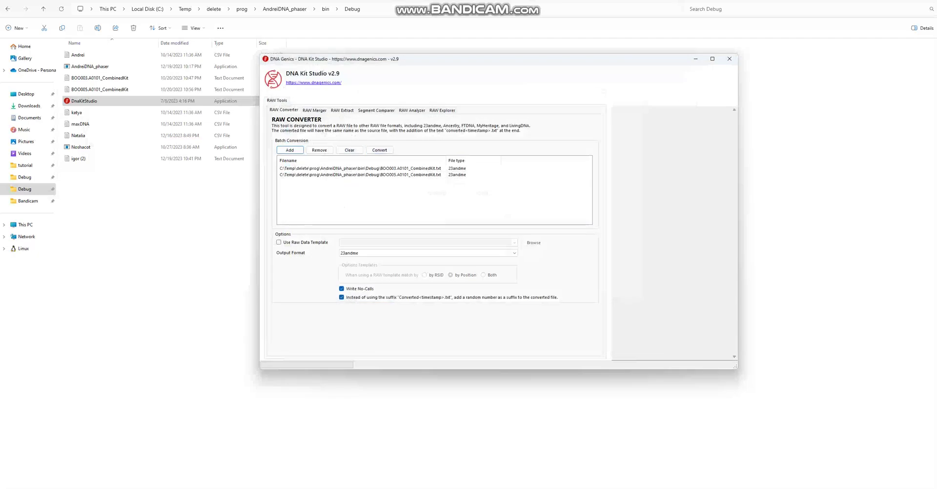
{"action": "left_click", "coordinate": [428, 253]}
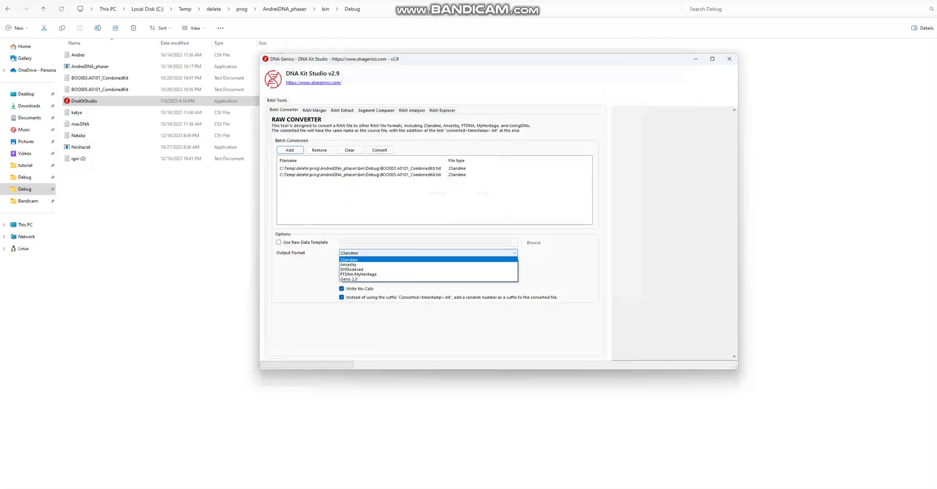
{"action": "left_click", "coordinate": [381, 274]}
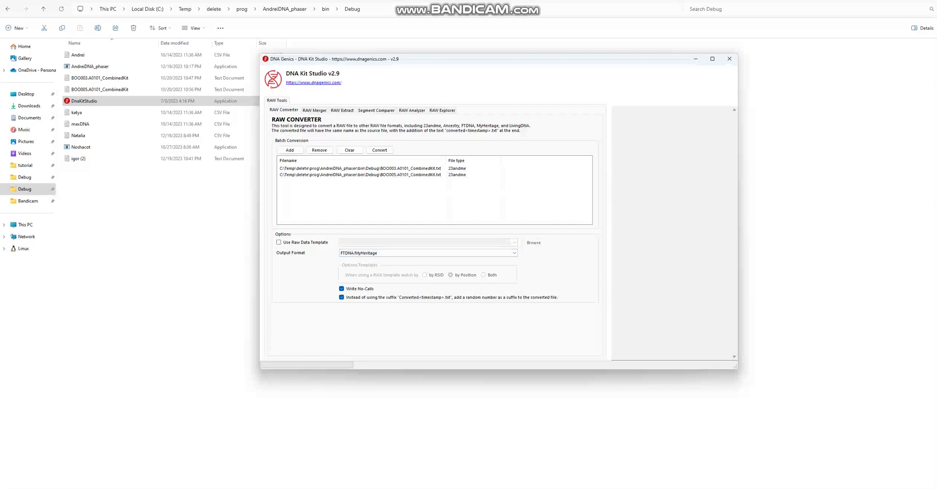
{"action": "left_click", "coordinate": [428, 252]}
{"action": "left_click", "coordinate": [349, 260]}
Enable the raw data template option and choose igor (2).txt as the template file.
{"action": "left_click", "coordinate": [279, 242]}
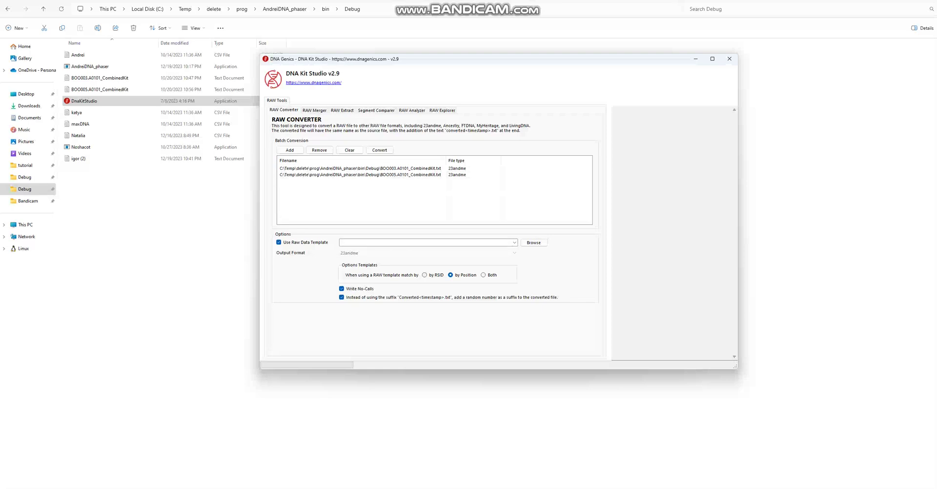
{"action": "left_click", "coordinate": [533, 242]}
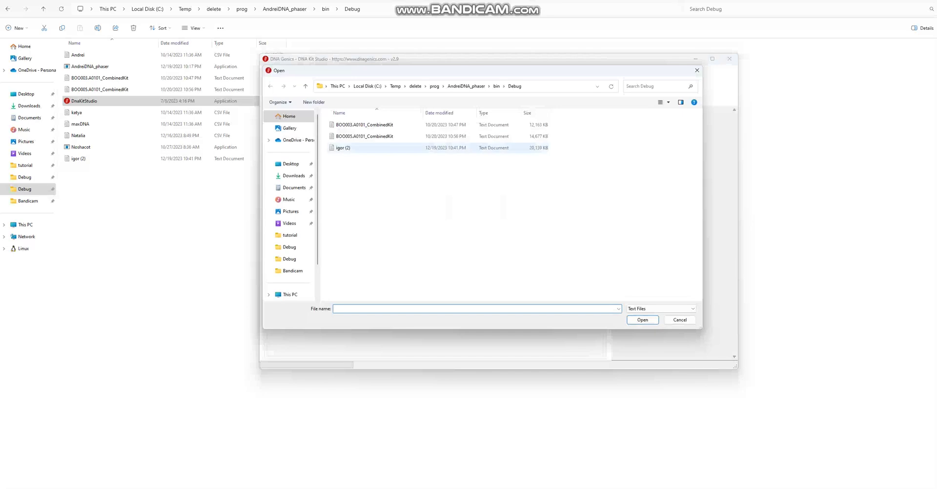
{"action": "double_click", "coordinate": [343, 148]}
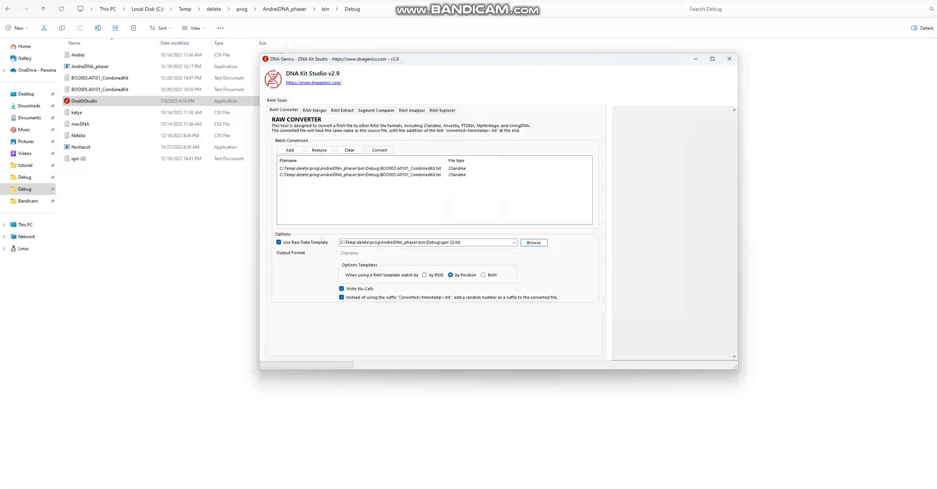
{"action": "left_click", "coordinate": [341, 288]}
{"action": "left_click", "coordinate": [341, 288]}
{"action": "left_click", "coordinate": [342, 289]}
{"action": "left_click", "coordinate": [342, 288]}
Convert the two listed BOO kit files using the template and close DNA Kit Studio.
{"action": "left_click", "coordinate": [379, 150]}
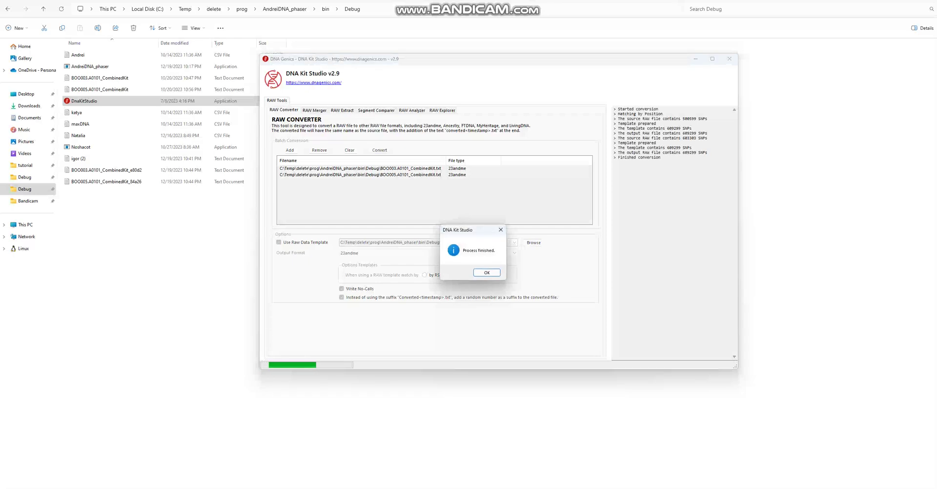
{"action": "key", "text": "Return"}
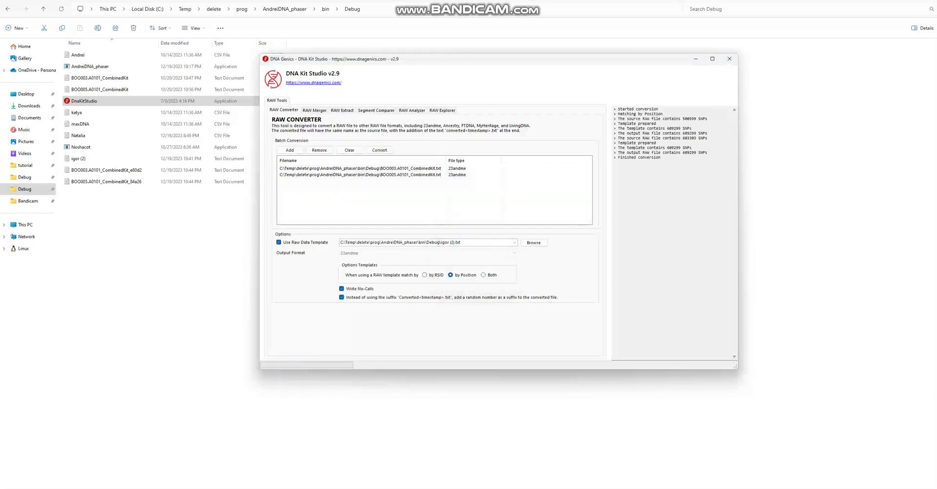
{"action": "left_click", "coordinate": [729, 59]}
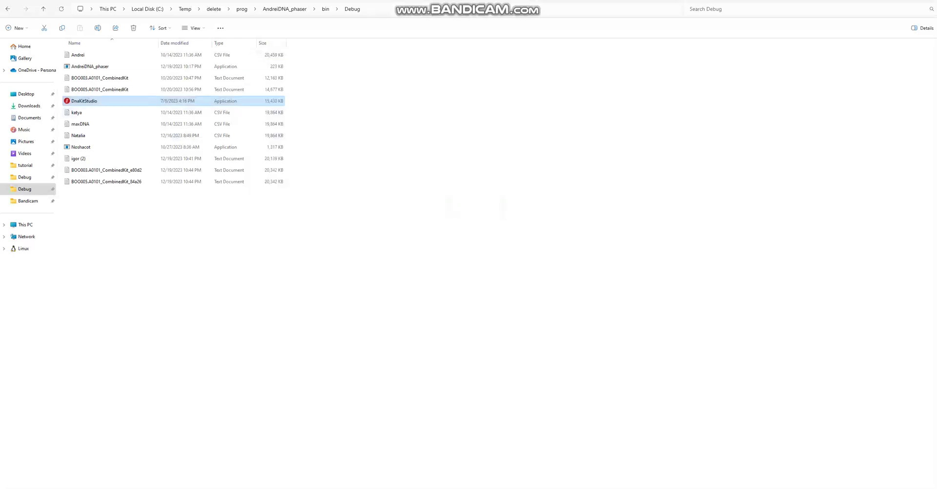
Start AndreiDNA_phaser in single-child mode (1) and enter the converted BOO003.A0101_CombinedKit_e80d2.txt as the child file.
{"action": "double_click", "coordinate": [90, 66]}
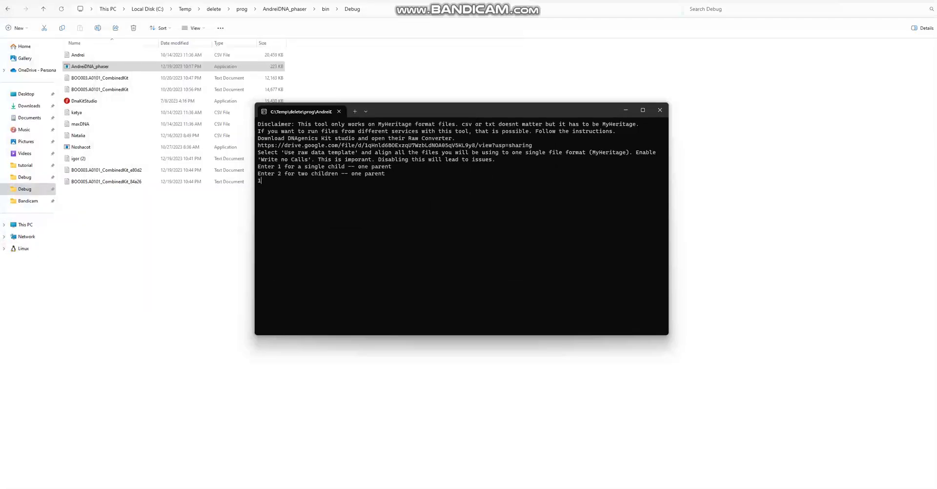
{"action": "key", "text": "Return"}
{"action": "right_click", "coordinate": [120, 170]}
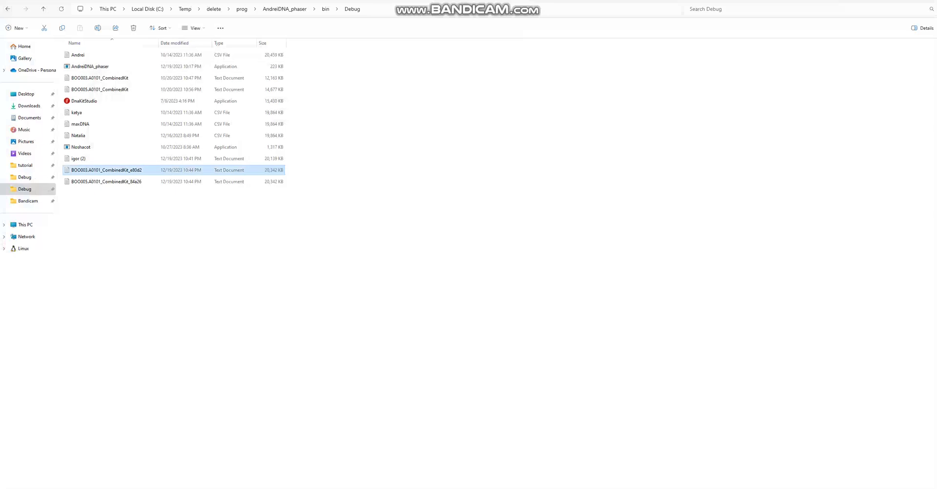
{"action": "key", "text": "F2"}
{"action": "key", "text": "ctrl+c"}
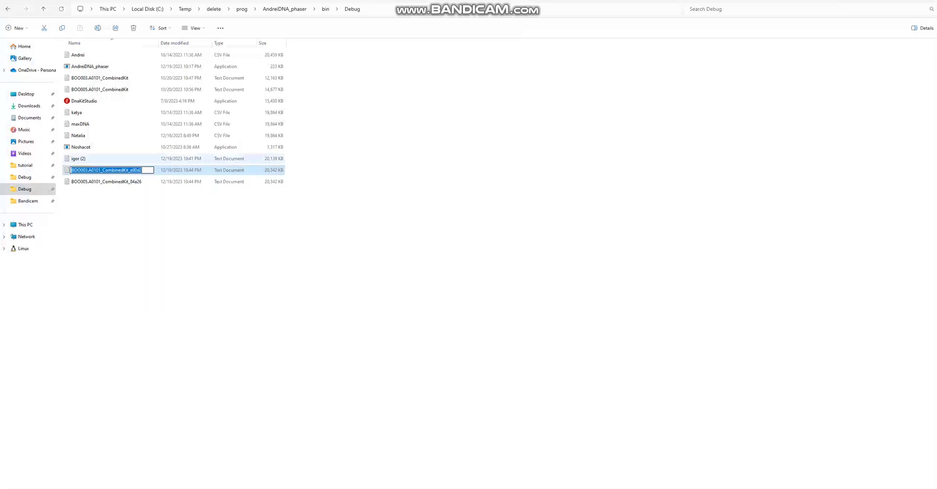
{"action": "left_click", "coordinate": [337, 155]}
{"action": "key", "text": "alt+Tab"}
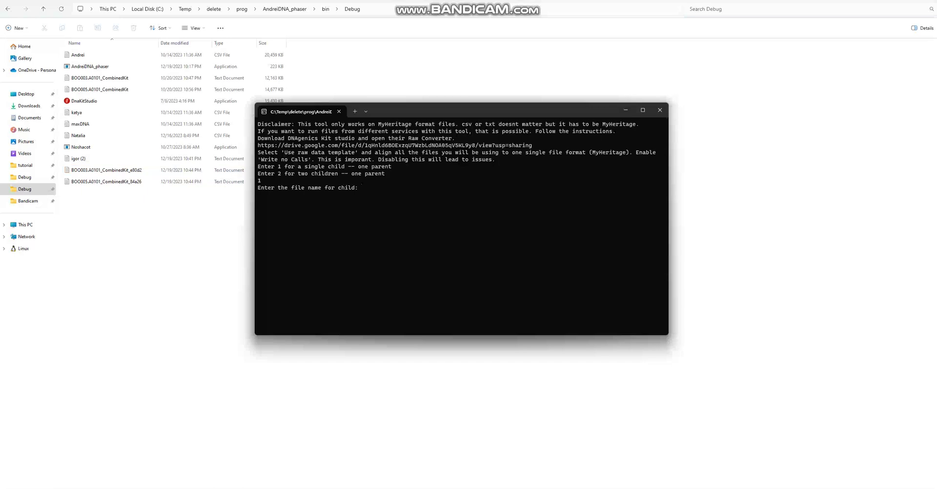
{"action": "key", "text": "ctrl+v"}
{"action": "type", "text": ".txt"}
{"action": "key", "text": "Return"}
Copy the converted BOO005 file's name and enter BOO005.A0101_CombinedKit_84a26.txt as the parent 1 file in the phaser.
{"action": "right_click", "coordinate": [128, 180]}
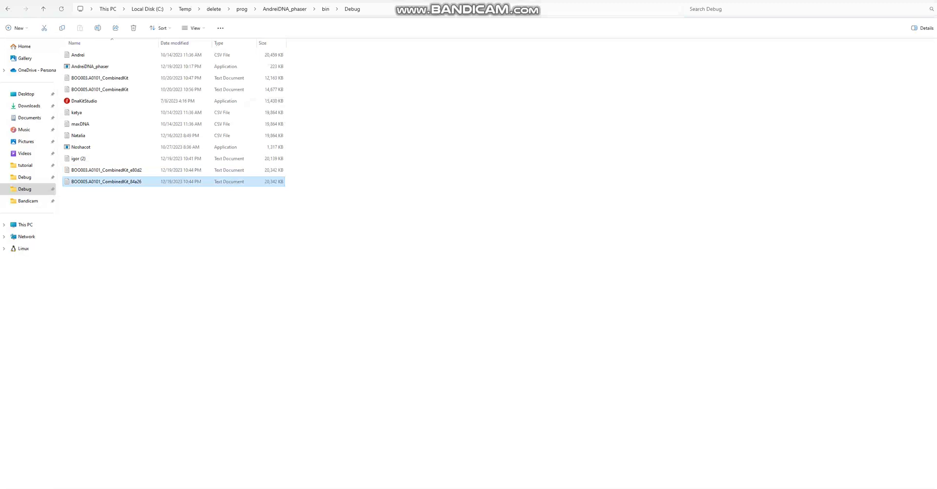
{"action": "left_click", "coordinate": [166, 187]}
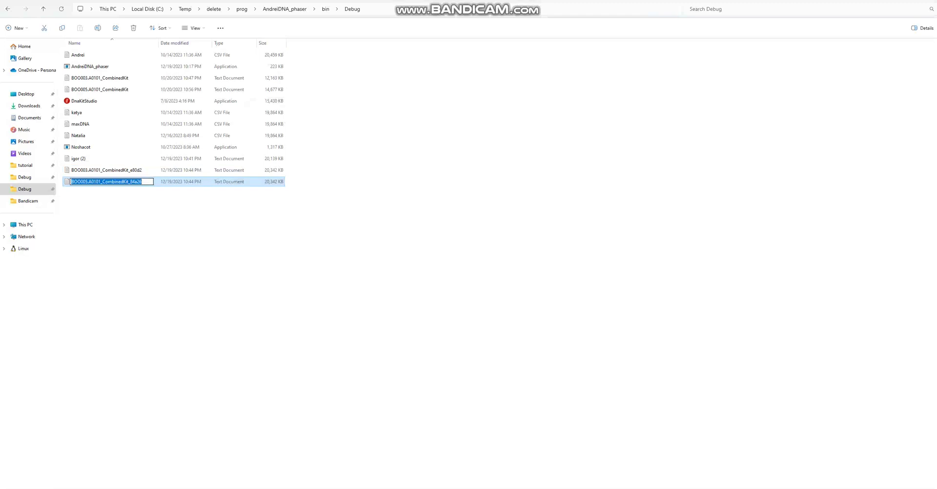
{"action": "left_click", "coordinate": [196, 234]}
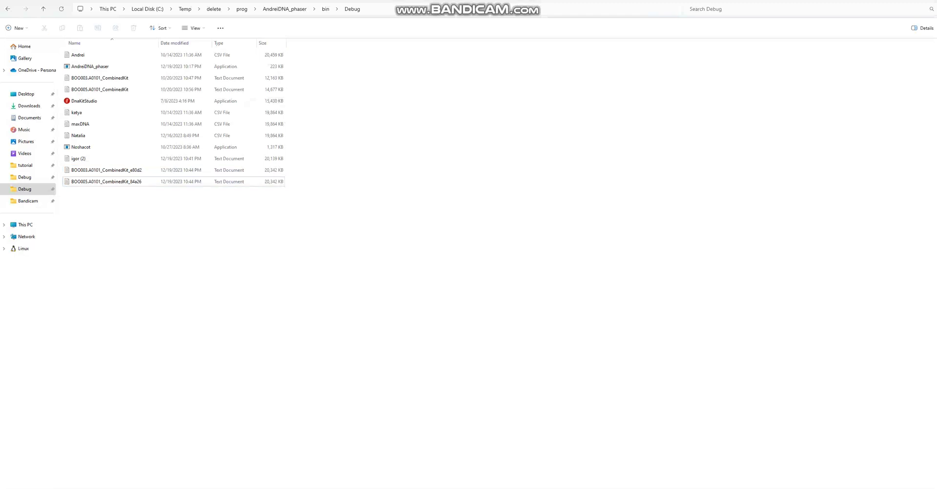
{"action": "key", "text": "alt+Tab"}
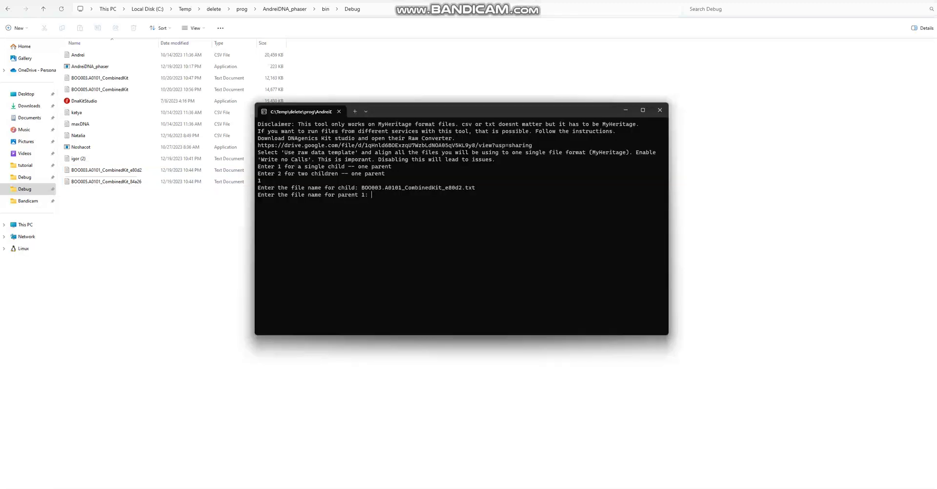
{"action": "type", "text": "BOO005.A0101_CombinedKit_84a26"}
{"action": "type", "text": ".txt"}
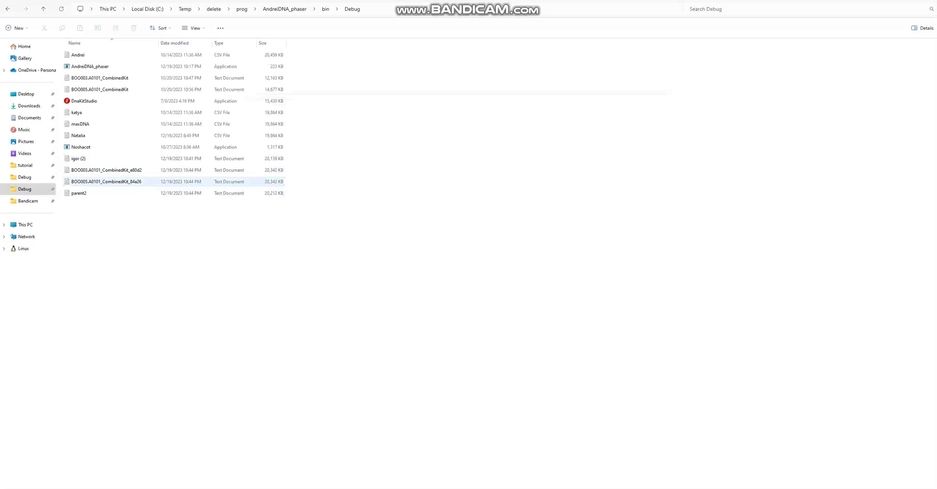
Open the generated parent2 text file, examine its header and genotype rows, and close it.
{"action": "double_click", "coordinate": [79, 193]}
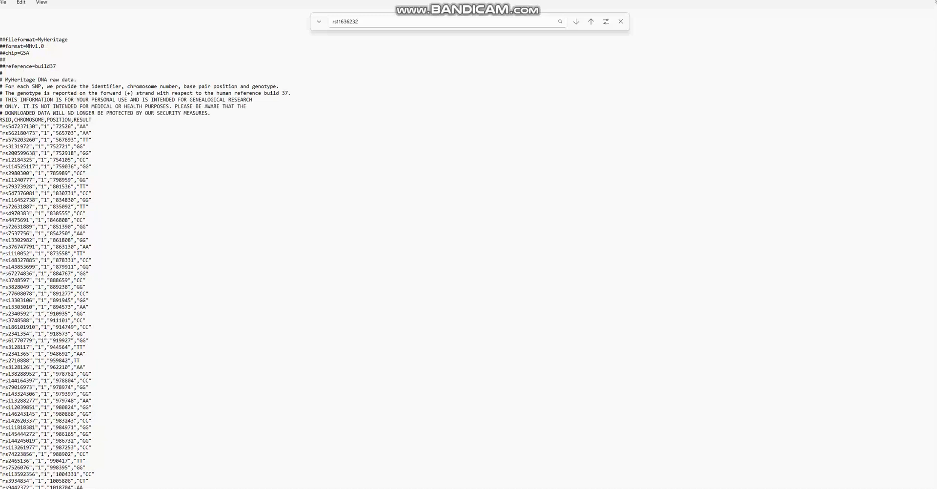
{"action": "scroll", "coordinate": [49, 264], "scroll_direction": "down", "scroll_amount": 14}
{"action": "scroll", "coordinate": [49, 263], "scroll_direction": "up", "scroll_amount": 4}
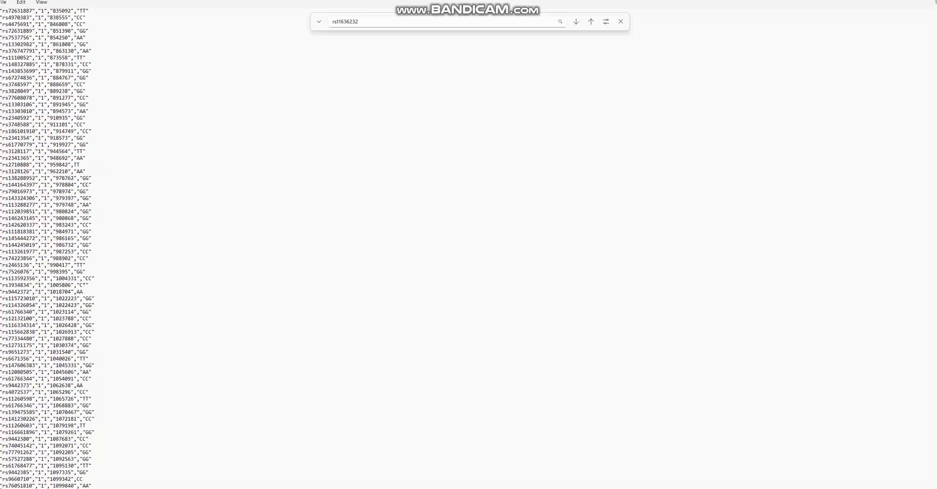
{"action": "left_click_drag", "start_coordinate": [934, 16], "coordinate": [933, 19]}
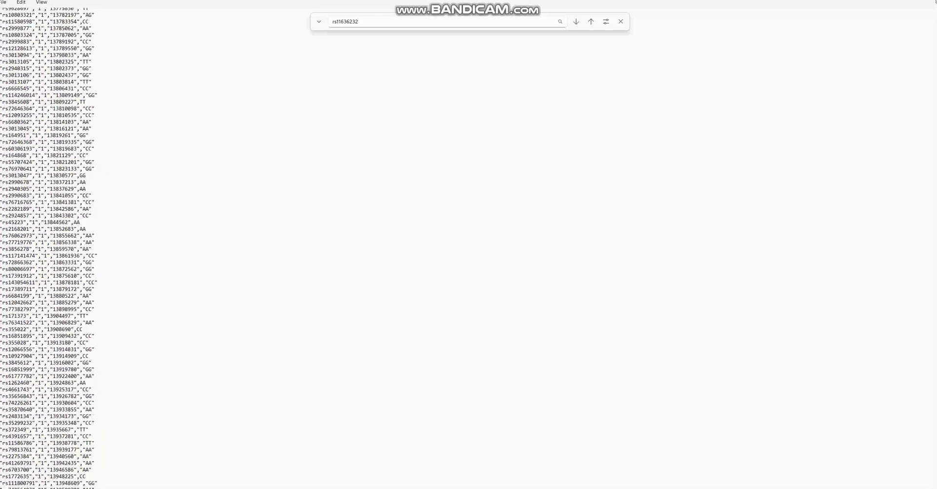
{"action": "key", "text": "alt+F4"}
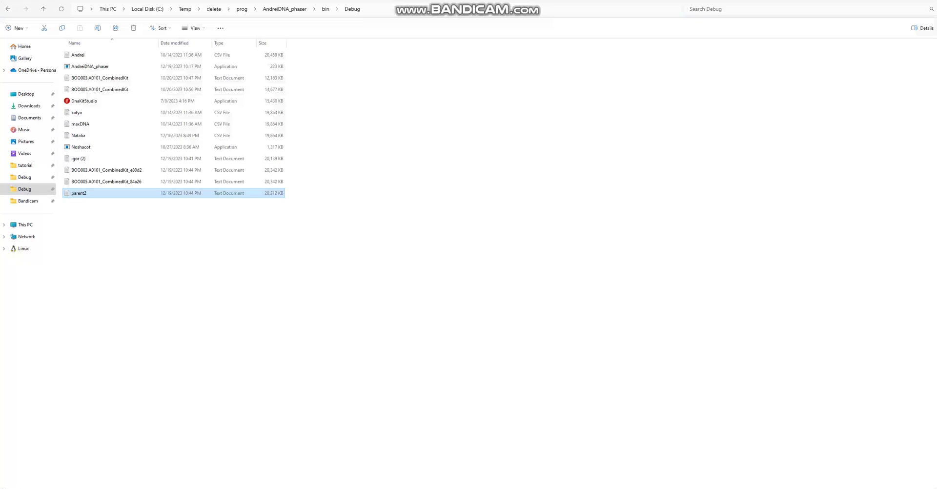
Permanently delete parent2 and the two converted CombinedKit text files, e80d2 and 84a26, from the Debug folder.
{"action": "right_click", "coordinate": [148, 193]}
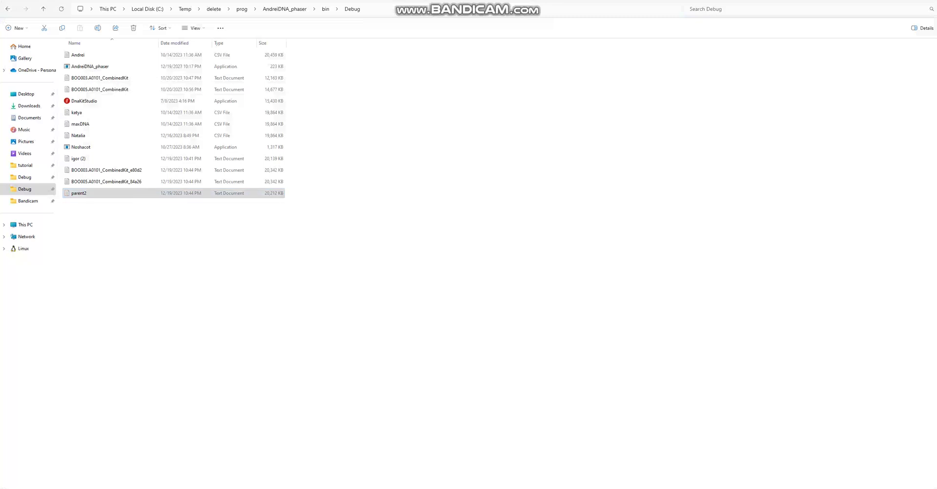
{"action": "left_click", "coordinate": [341, 254]}
{"action": "left_click_drag", "start_coordinate": [149, 214], "coordinate": [125, 170]}
{"action": "right_click", "coordinate": [125, 171]}
{"action": "key", "text": "shift+Delete"}
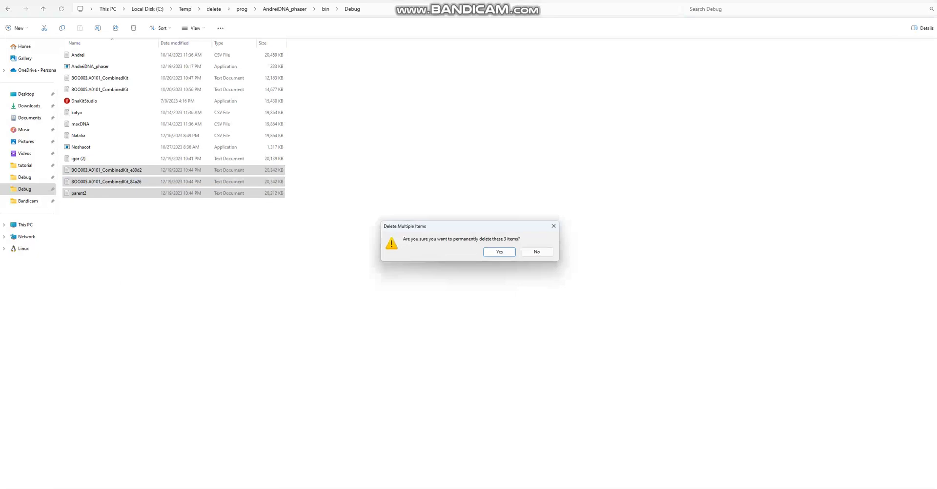
{"action": "key", "text": "Return"}
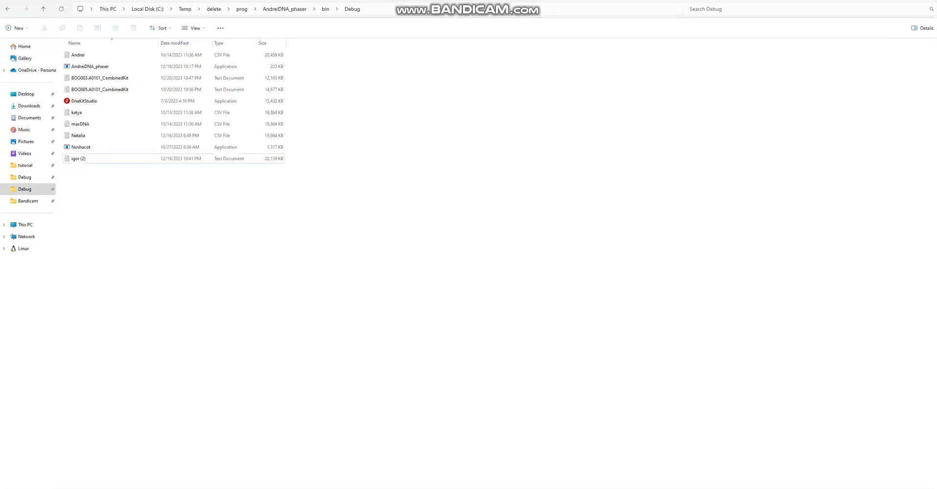